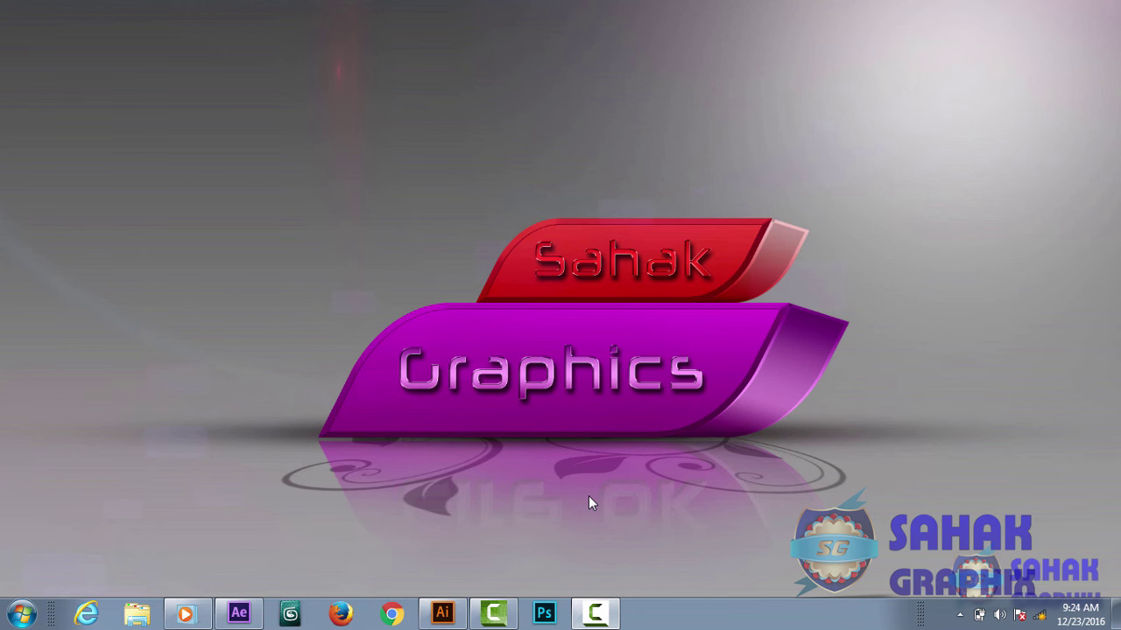
Restore the minimized After Effects window from its taskbar icon
click(244, 615)
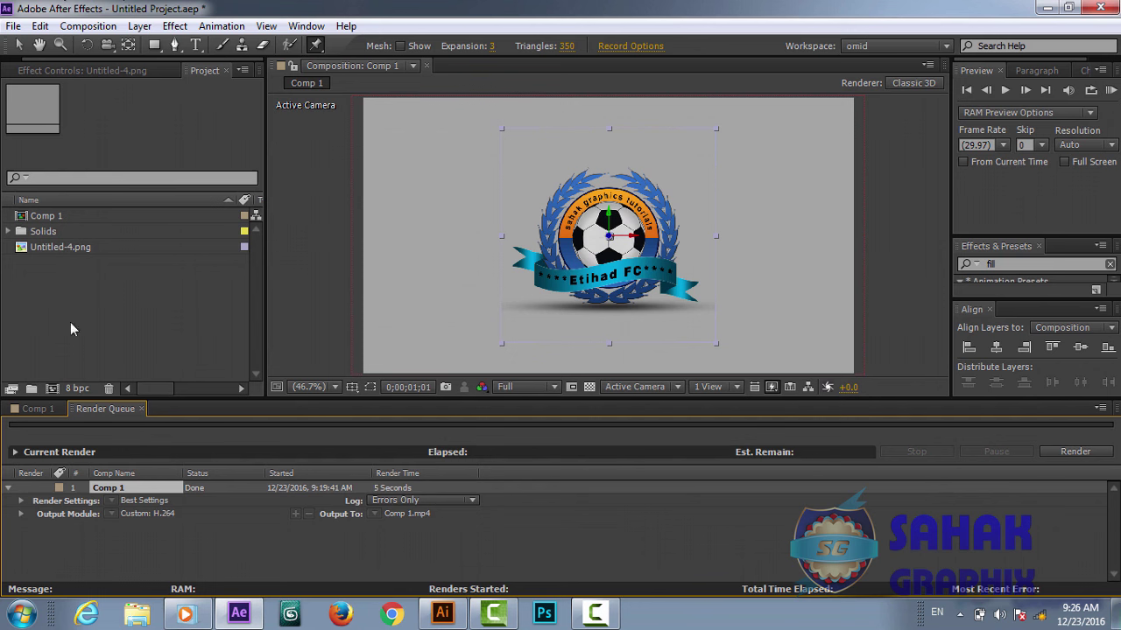
Play the rendered Comp 1.mp4, then close it to get back to Comp 1's timeline
click(186, 616)
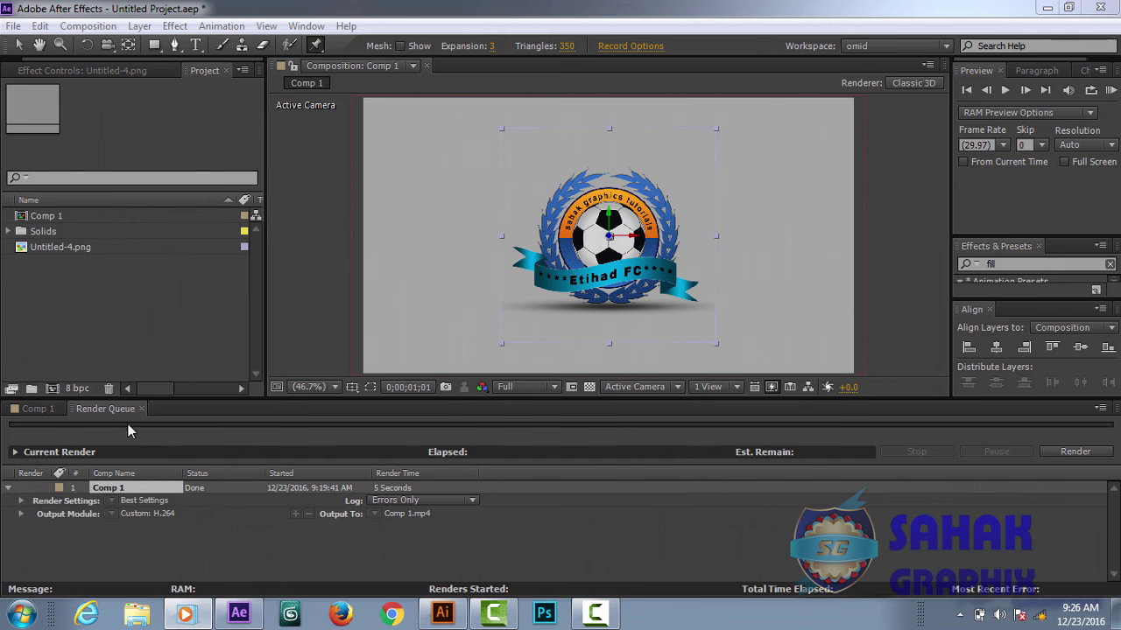
click(141, 409)
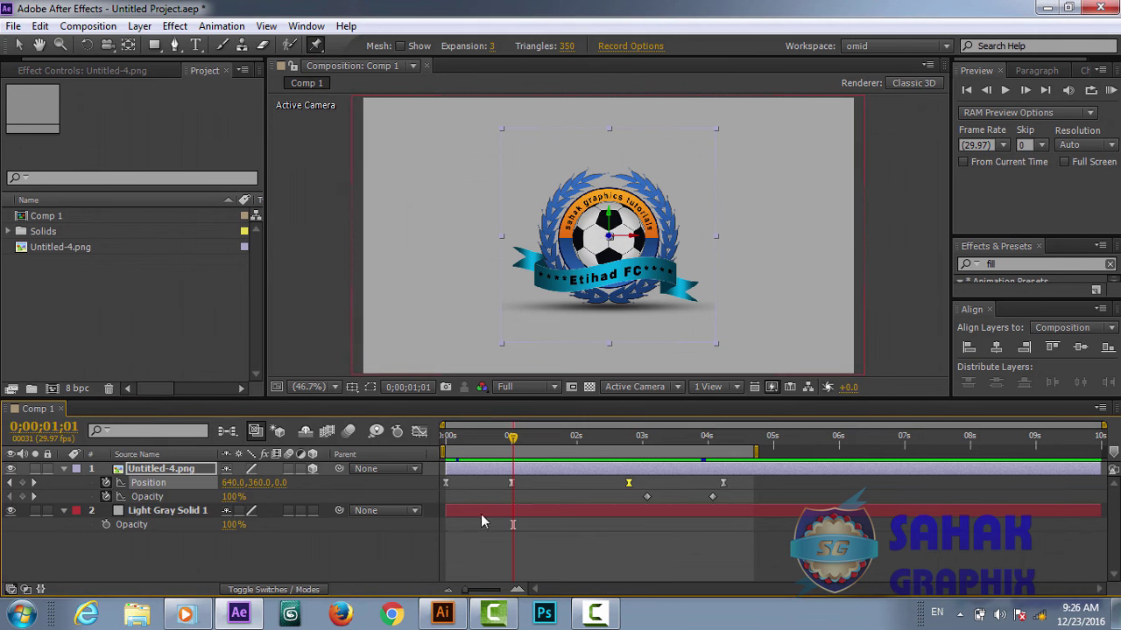
Delete the logo layer and Light Gray Solid 1 from the Comp 1 timeline
drag(127, 553, 222, 471)
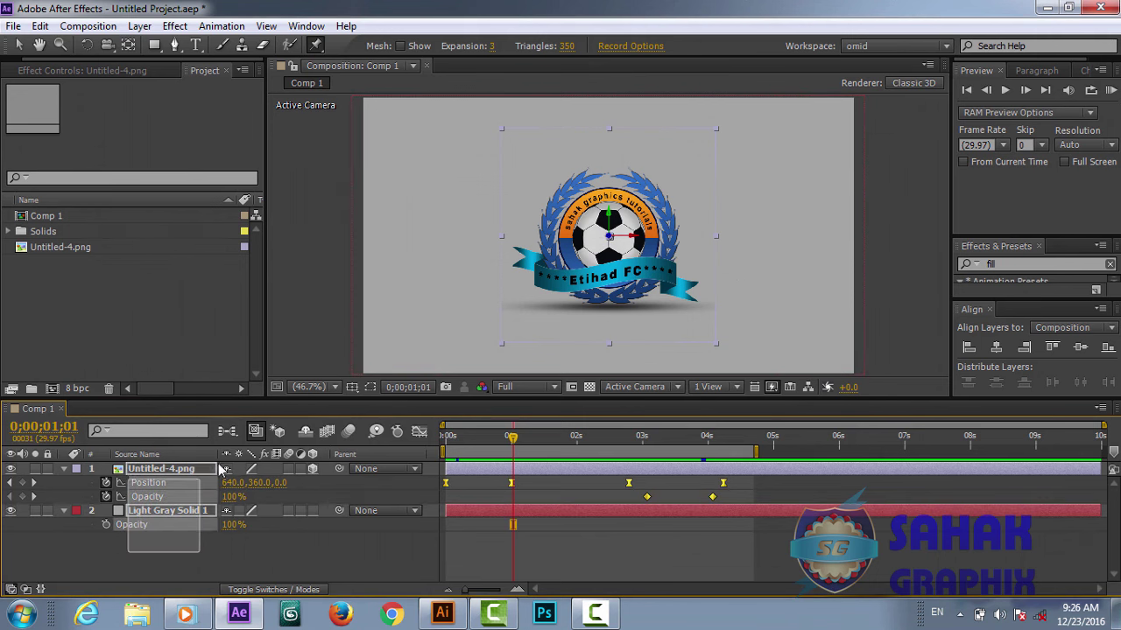
key(Delete)
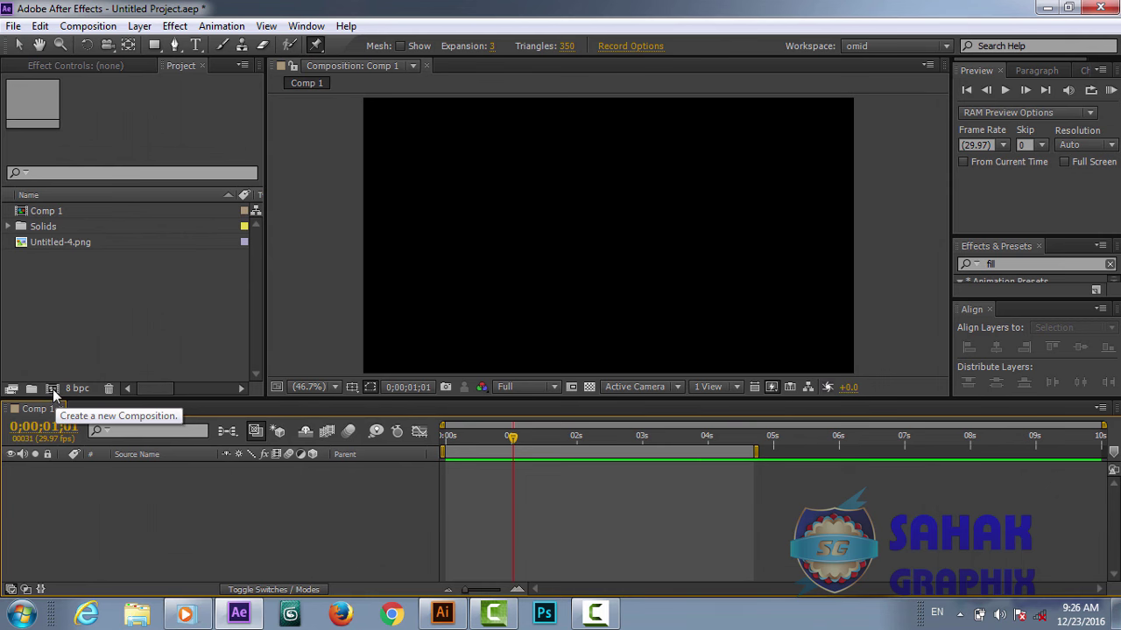
Create Comp 2 with the HDV/HDTV 720 29.97 preset and Square Pixels
click(53, 388)
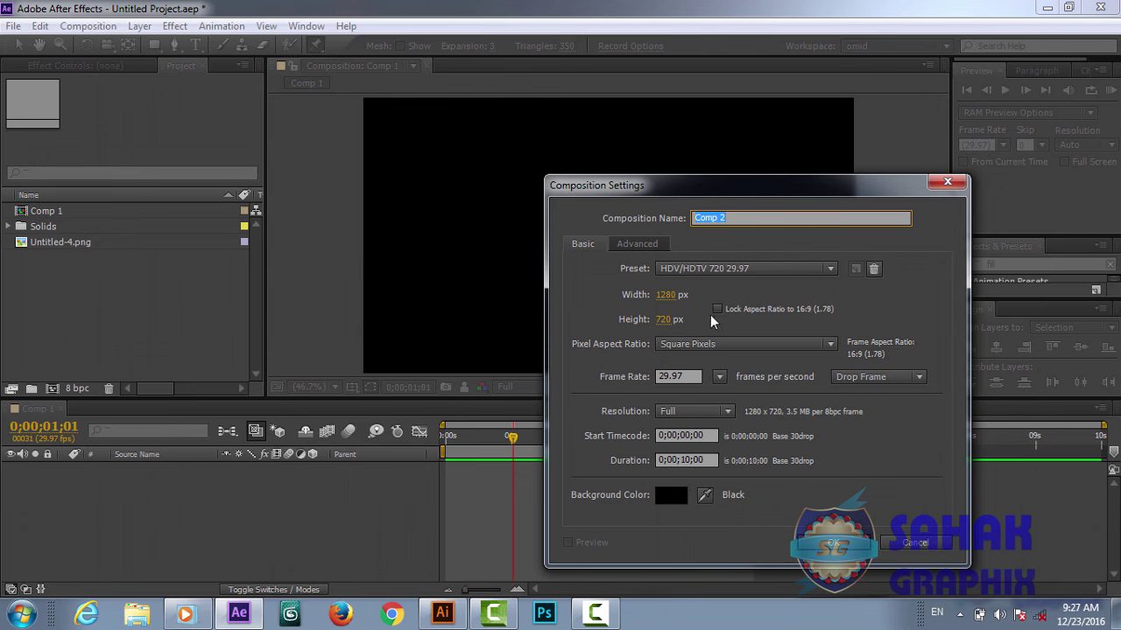
click(830, 270)
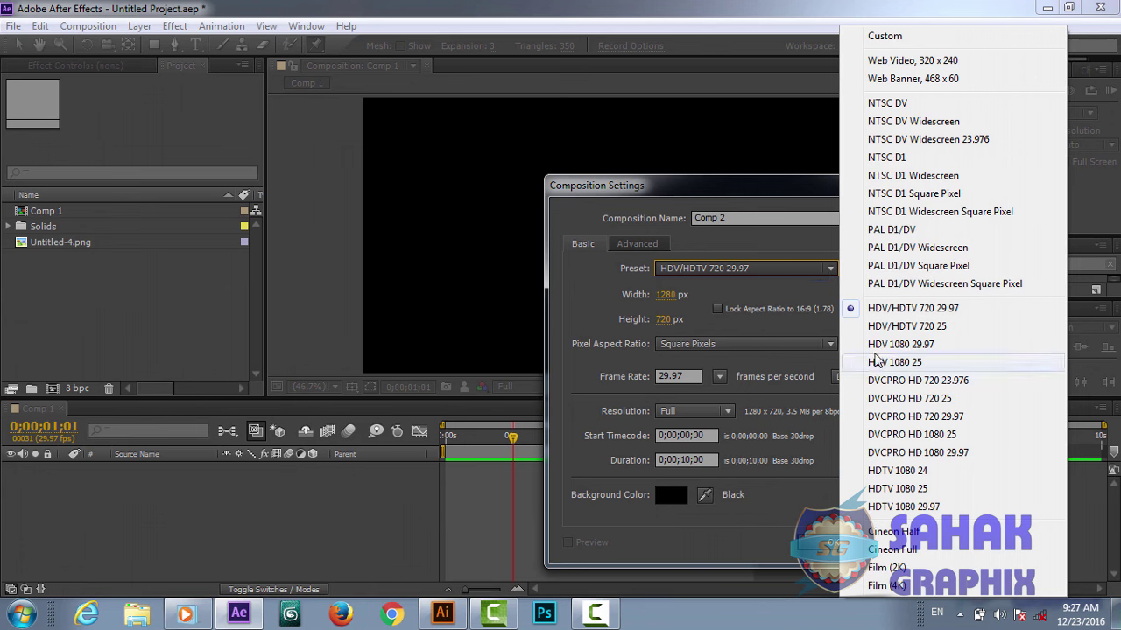
click(752, 292)
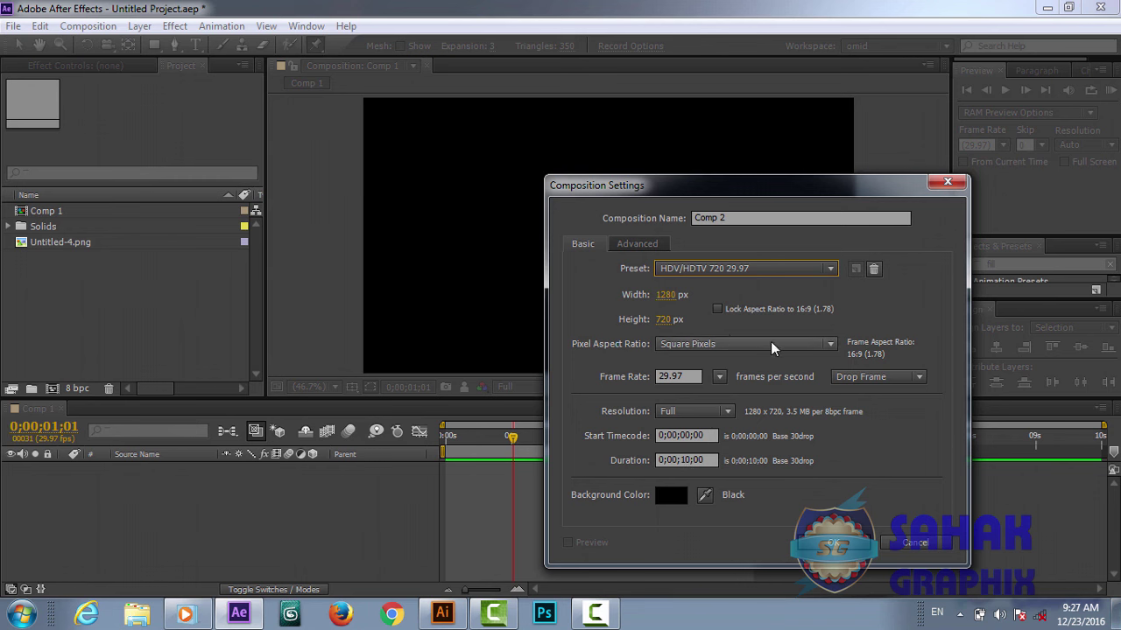
click(830, 345)
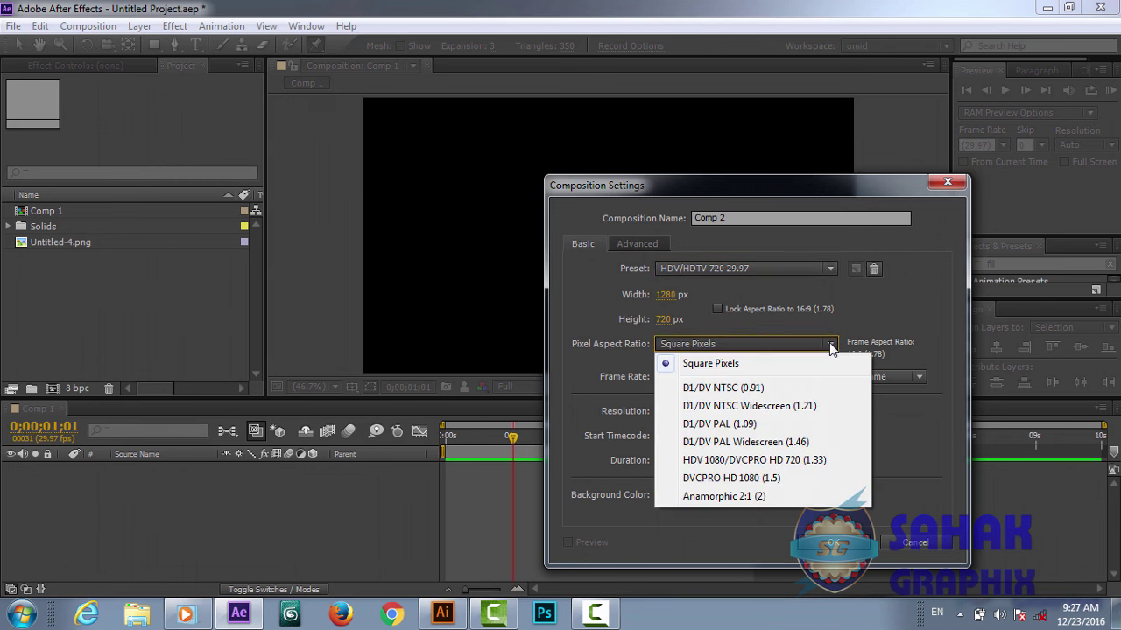
click(830, 347)
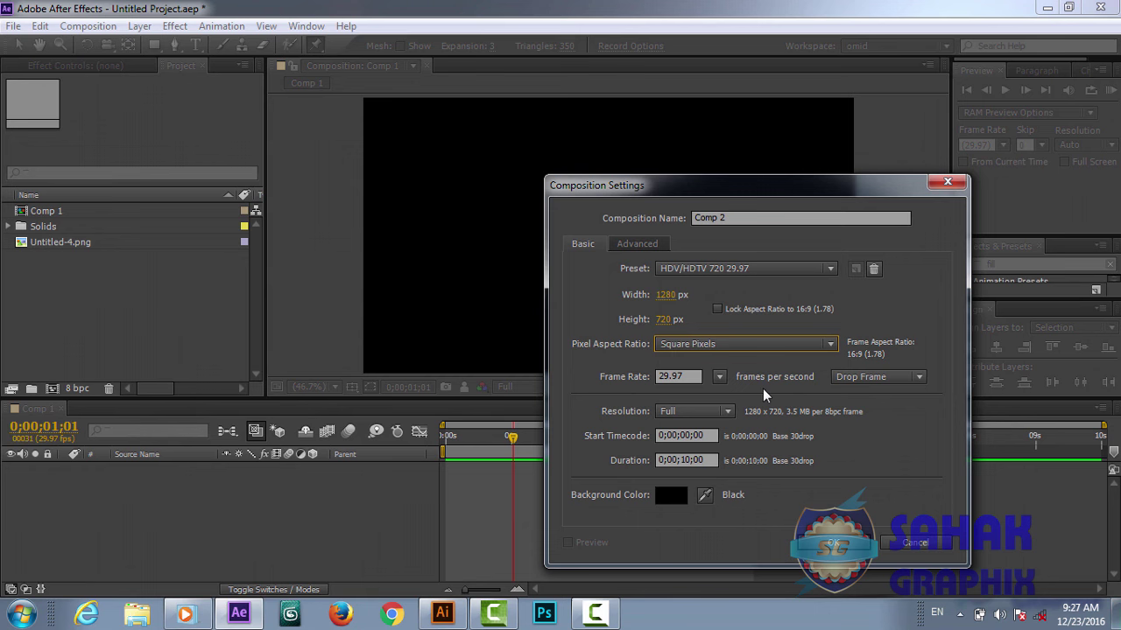
click(826, 547)
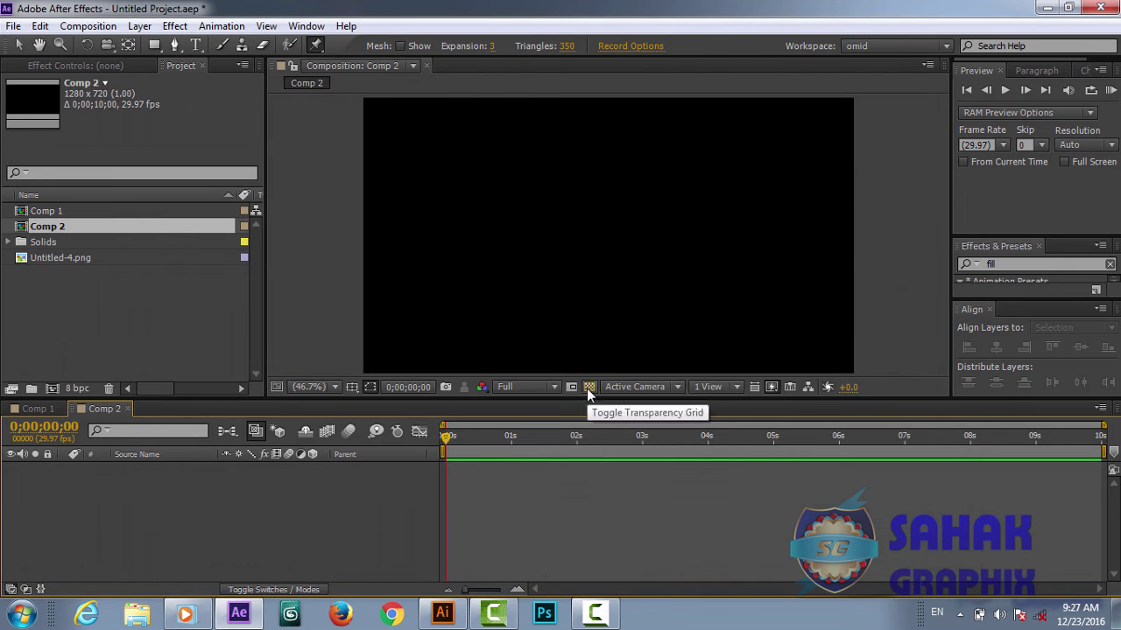
Toggle the Transparency Grid on and off, leaving the Comp 2 background black
click(590, 391)
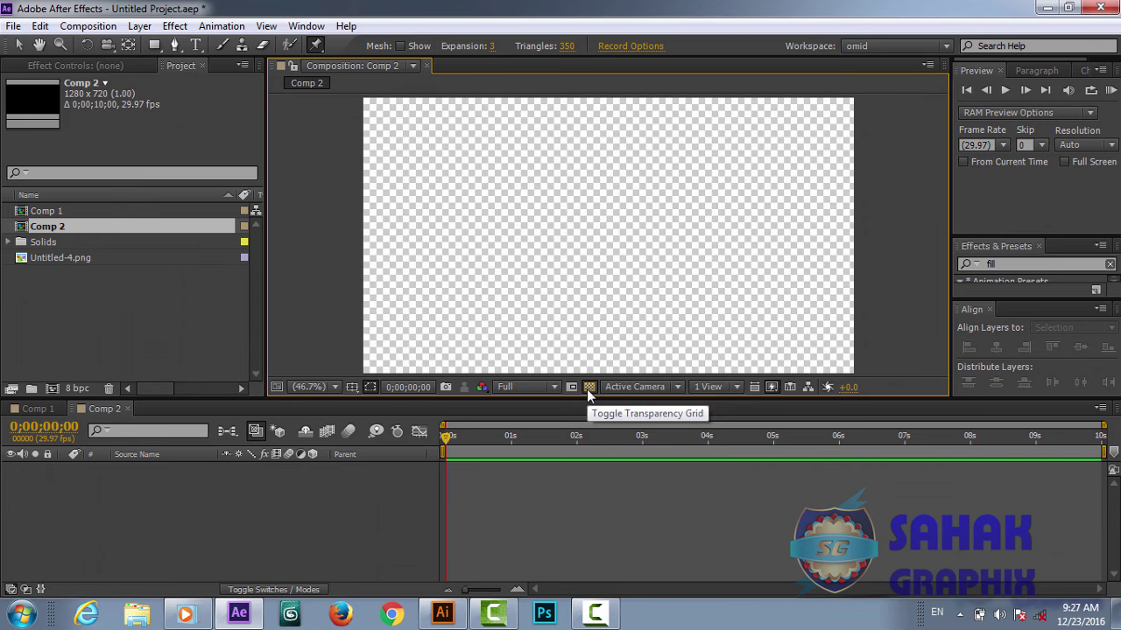
click(589, 390)
click(589, 388)
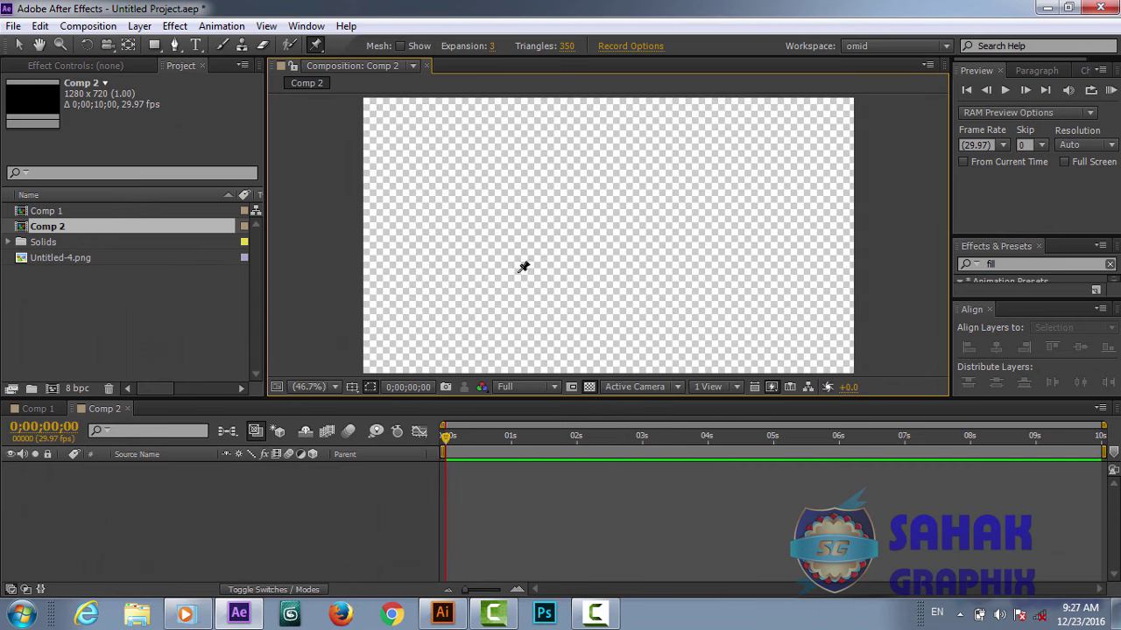
click(589, 390)
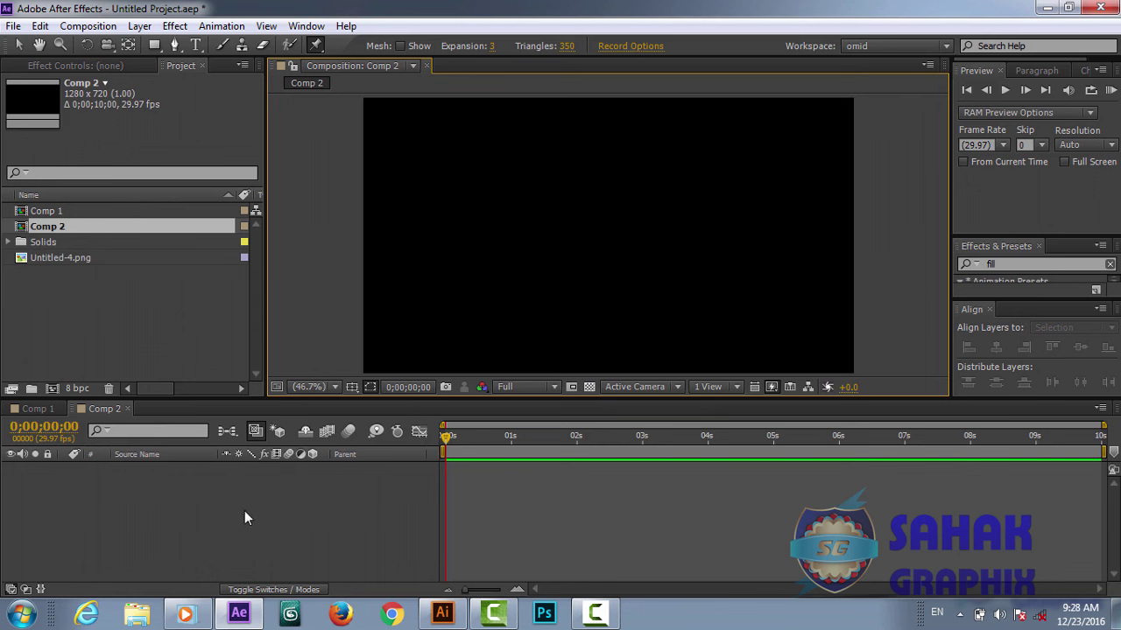
Bring up the New layer submenu from the empty Comp 2 timeline's context menu
click(137, 29)
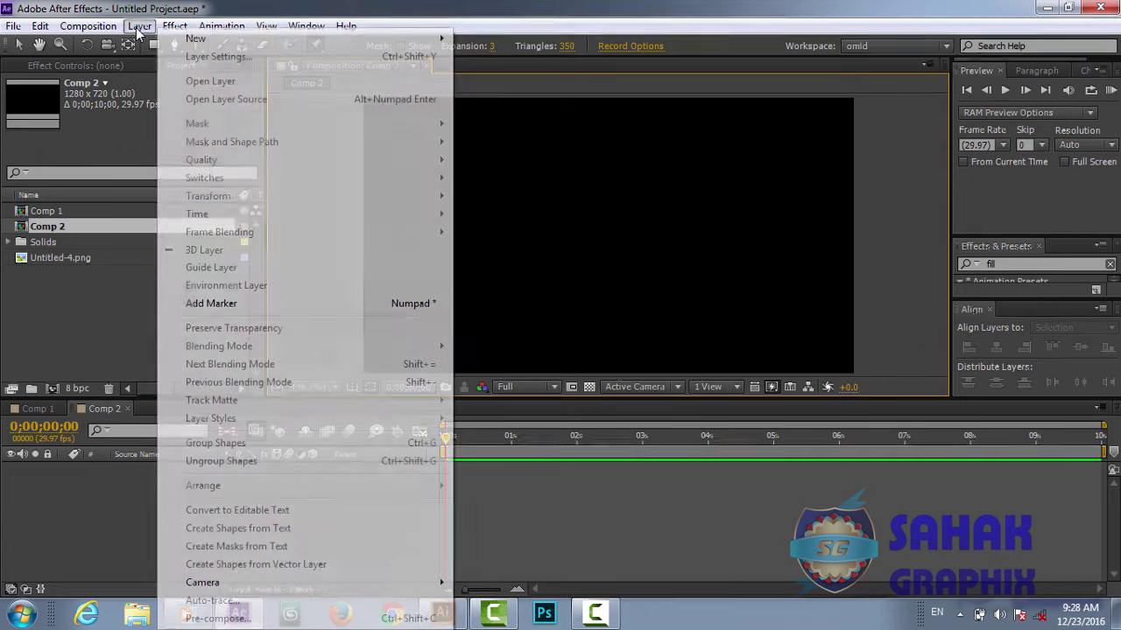
mouse_move(216, 39)
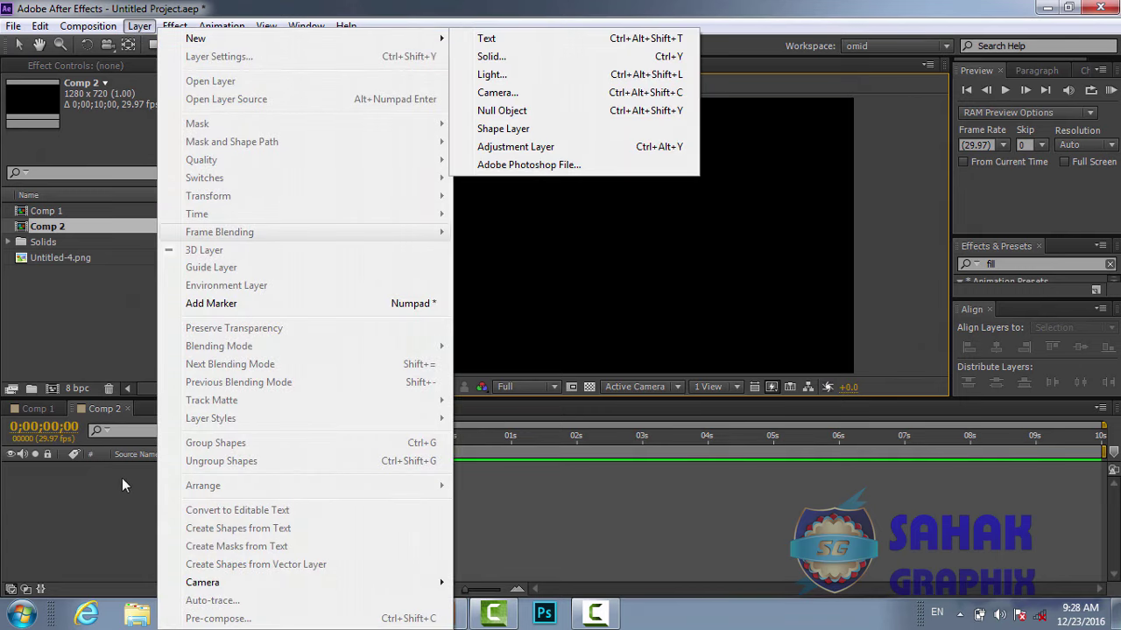
click(133, 490)
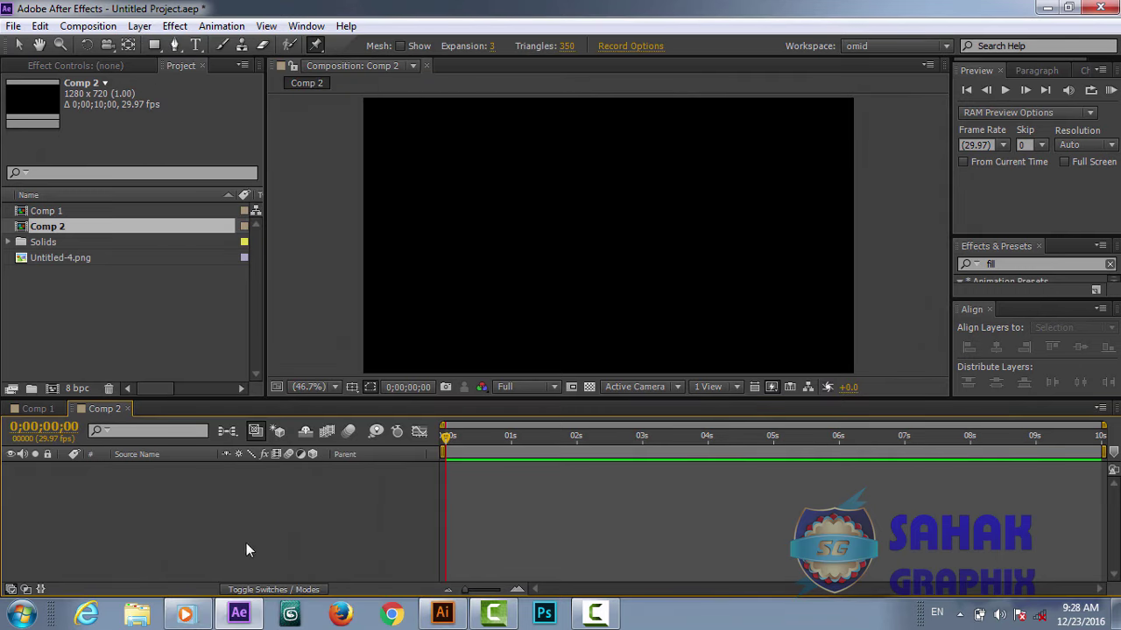
right_click(300, 514)
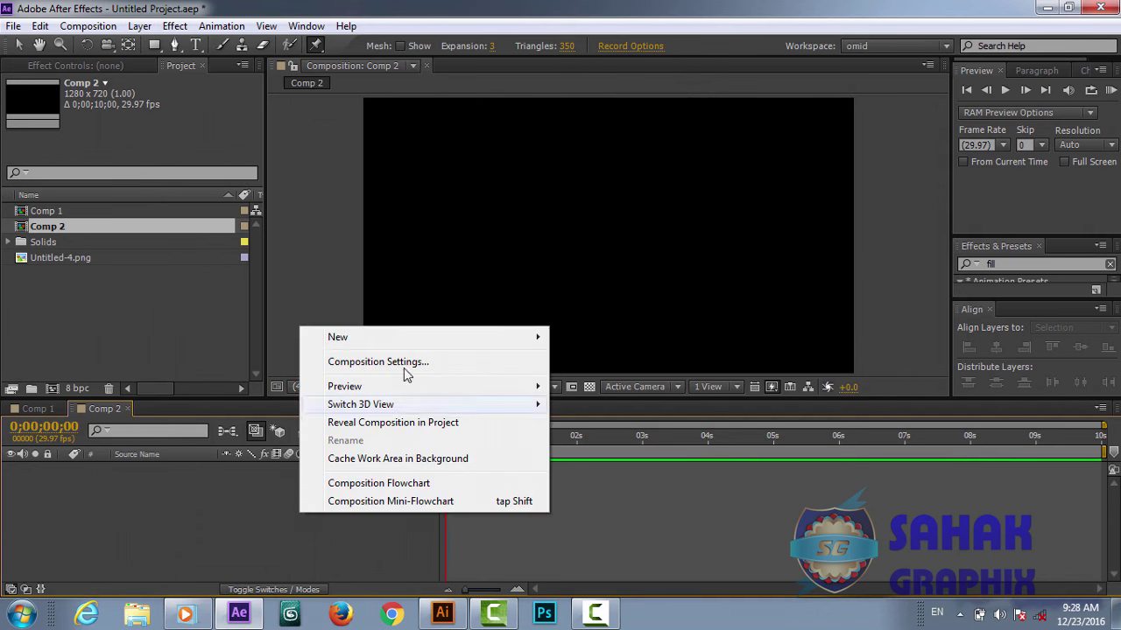
mouse_move(367, 333)
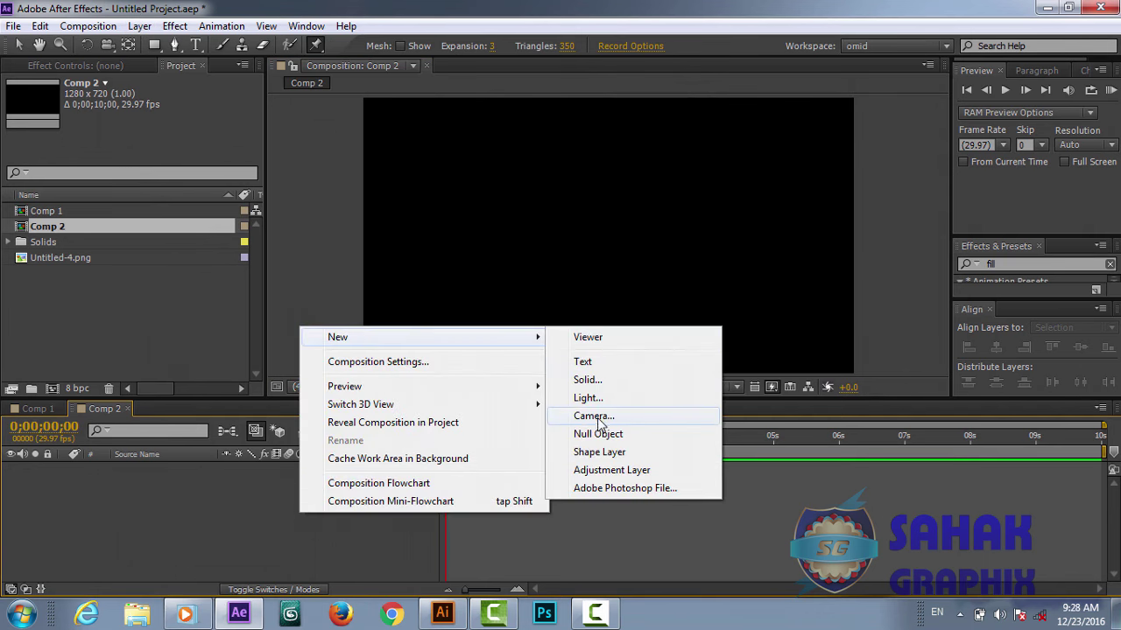
Add a 1280 x 720 light gray solid, Light Gray Solid 2, to Comp 2
click(588, 381)
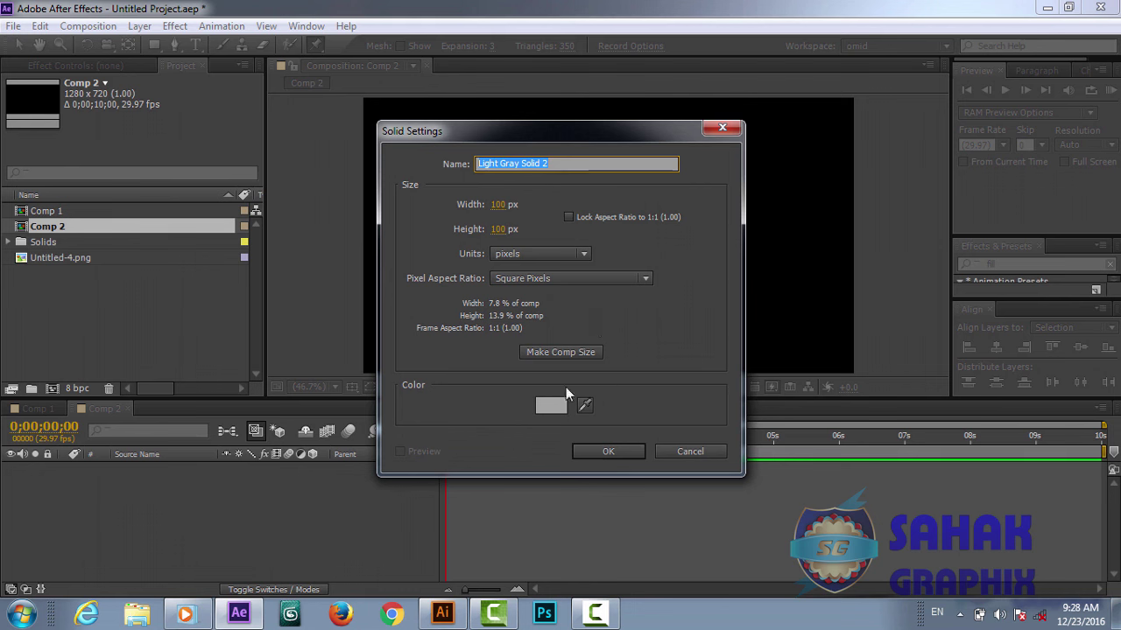
click(497, 207)
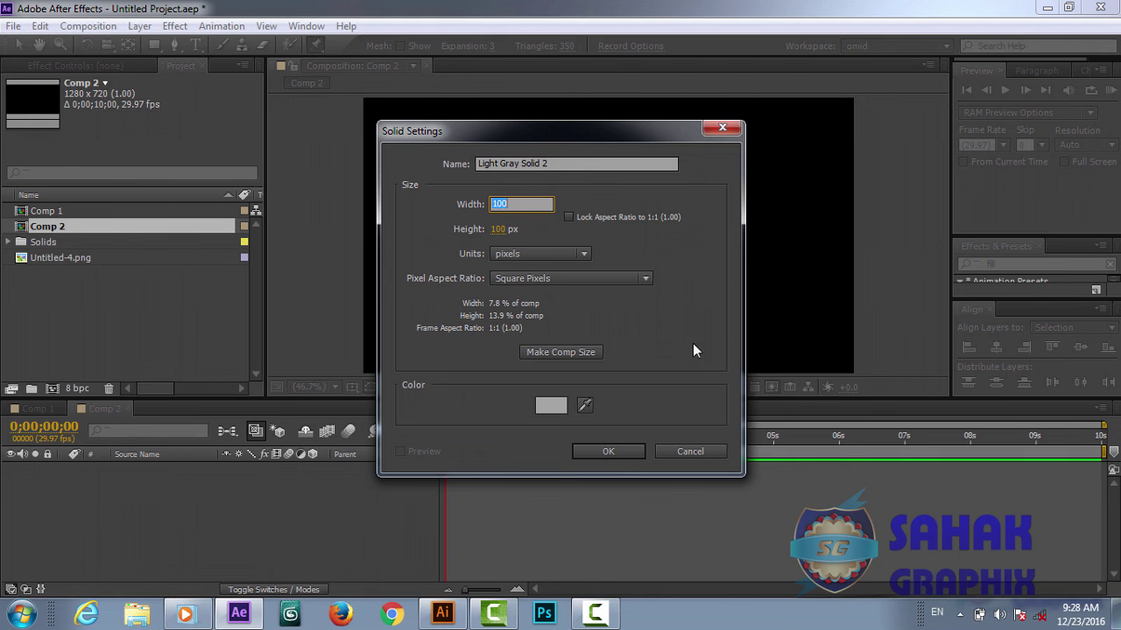
text(128)
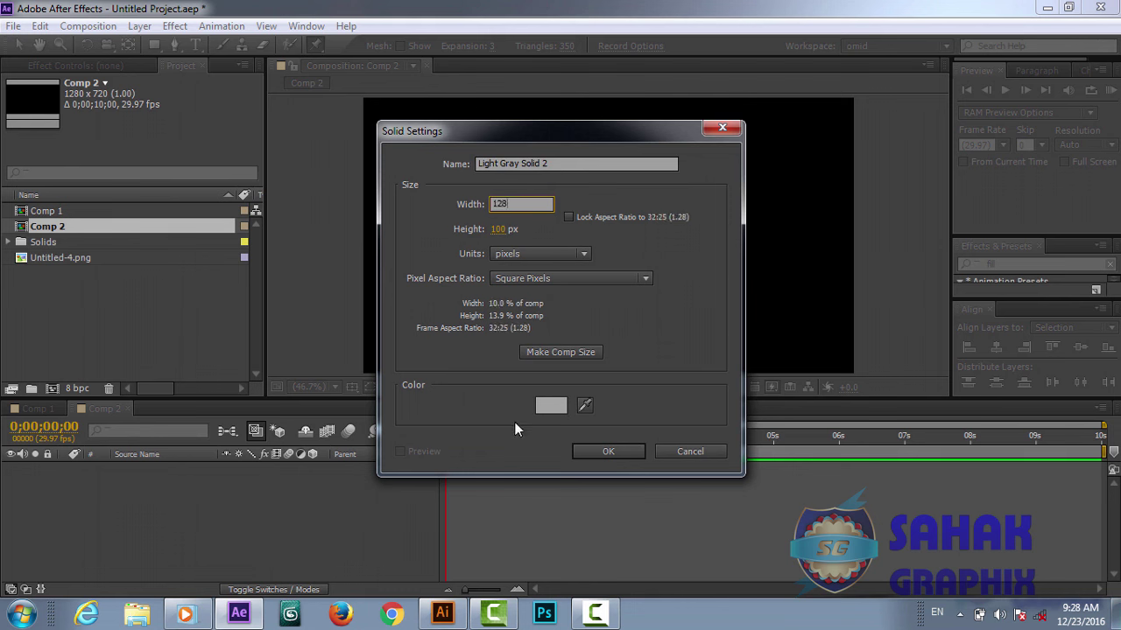
text(0)
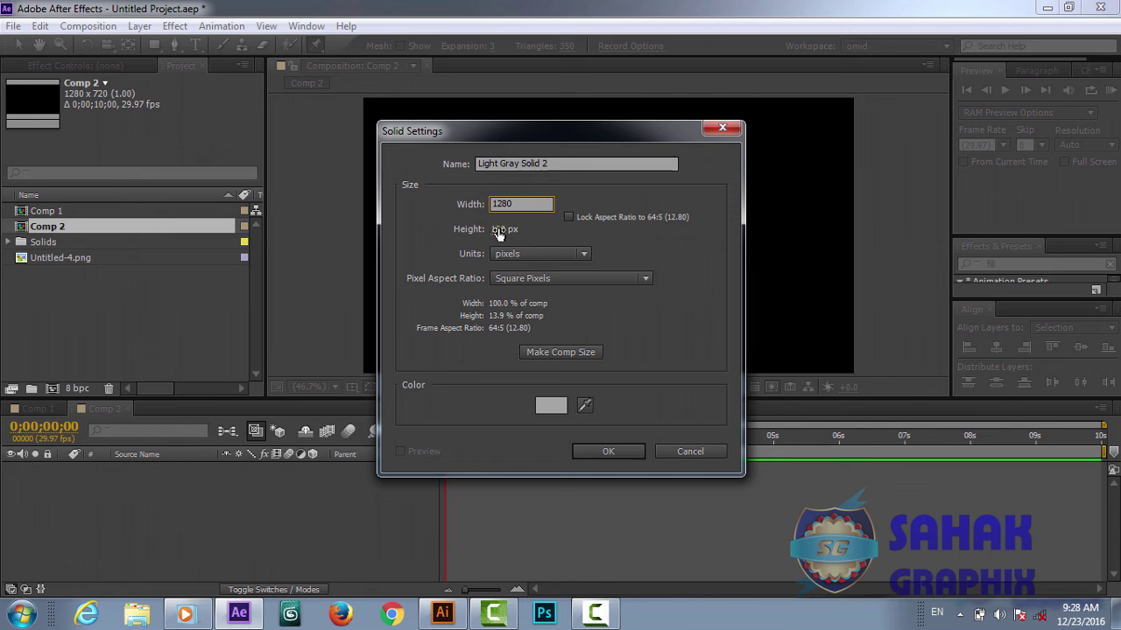
click(498, 228)
text(7)
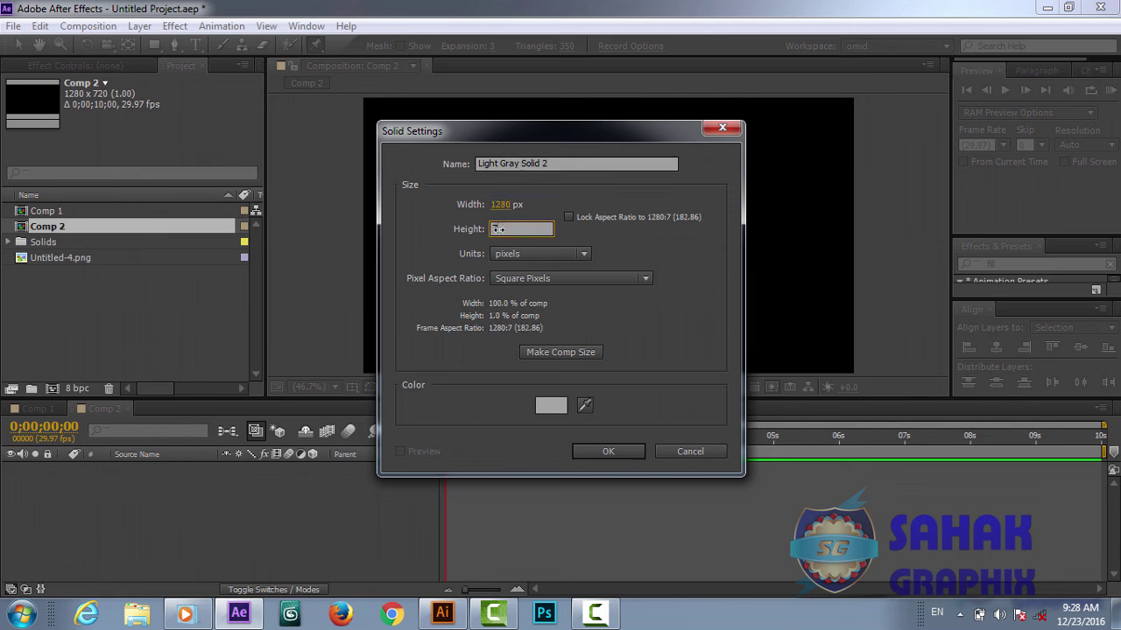
text(20)
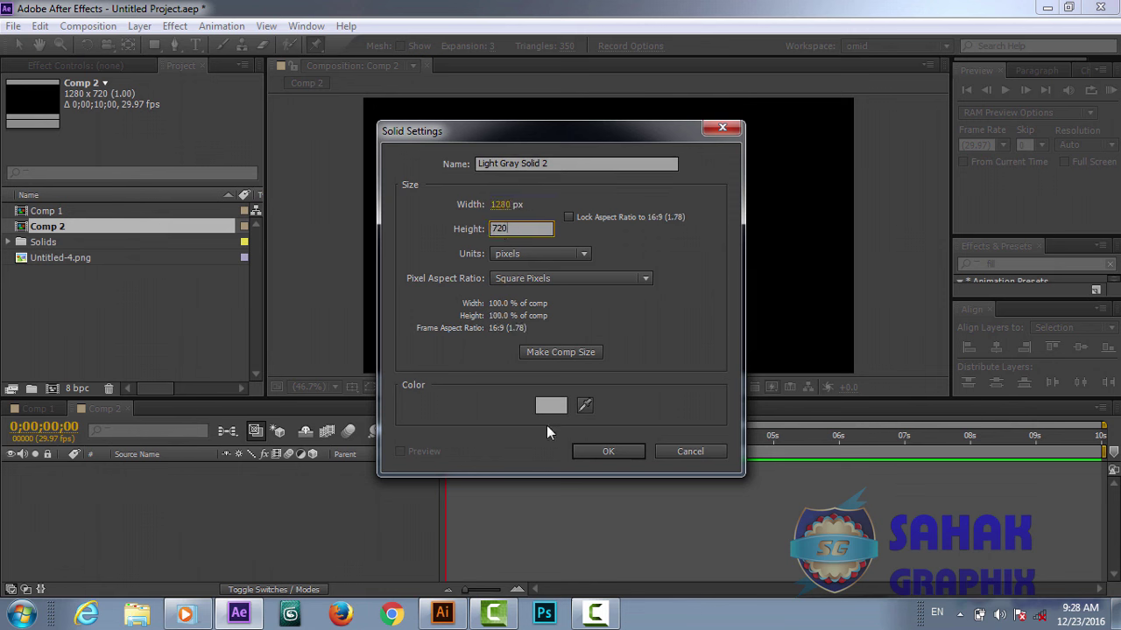
click(558, 404)
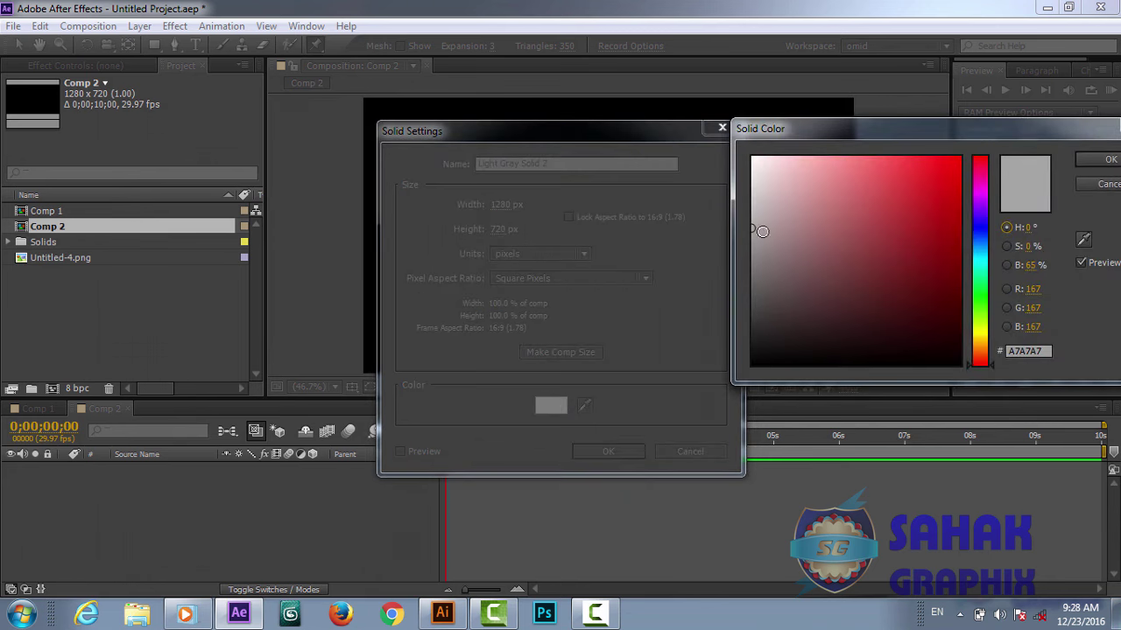
click(1108, 161)
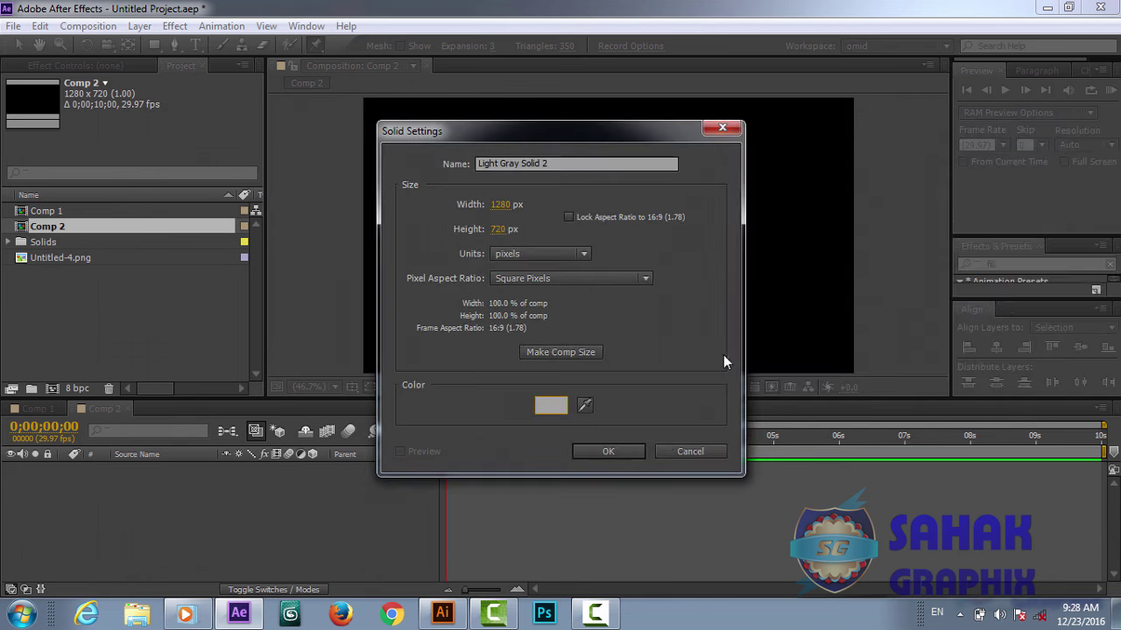
click(626, 449)
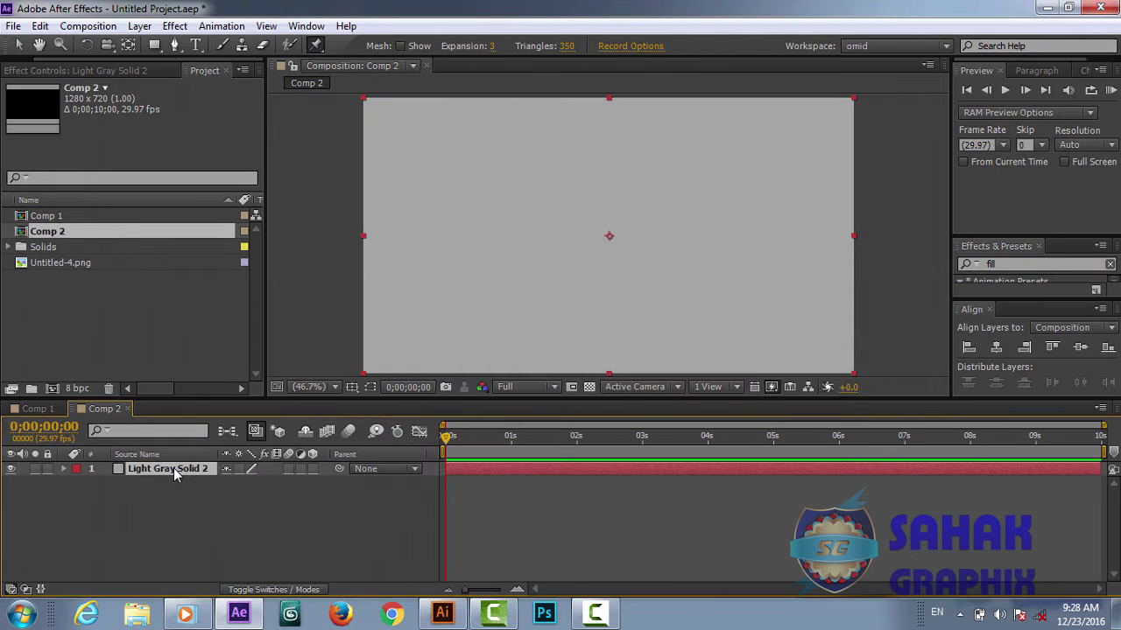
Rename Light Gray Solid 2 to 'bg' and return to the Selection tool
right_click(174, 467)
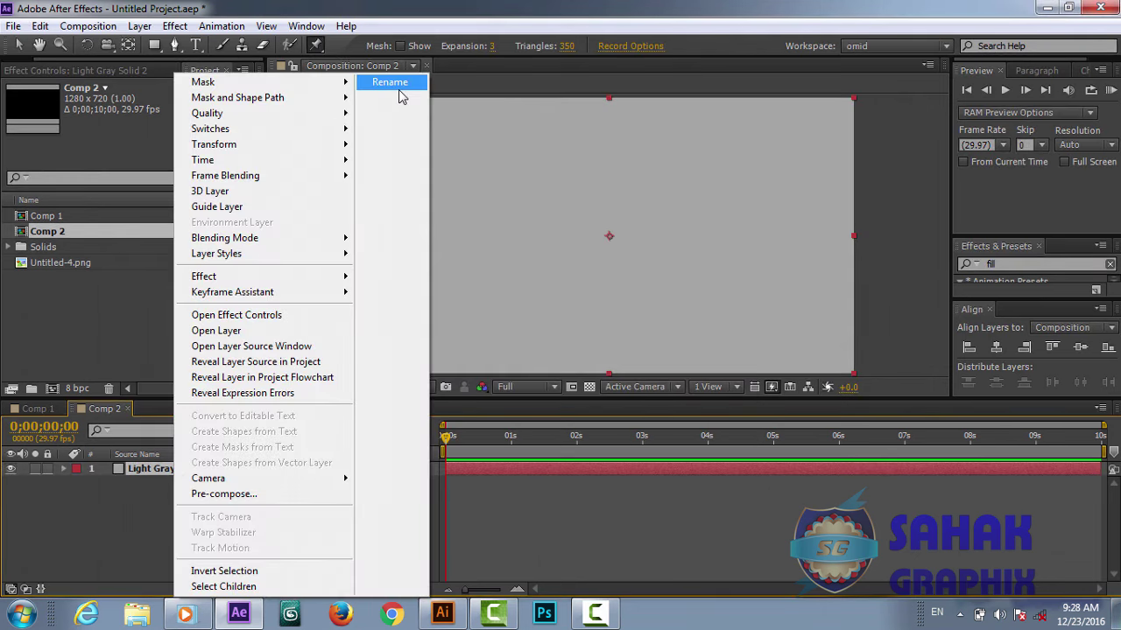
click(392, 84)
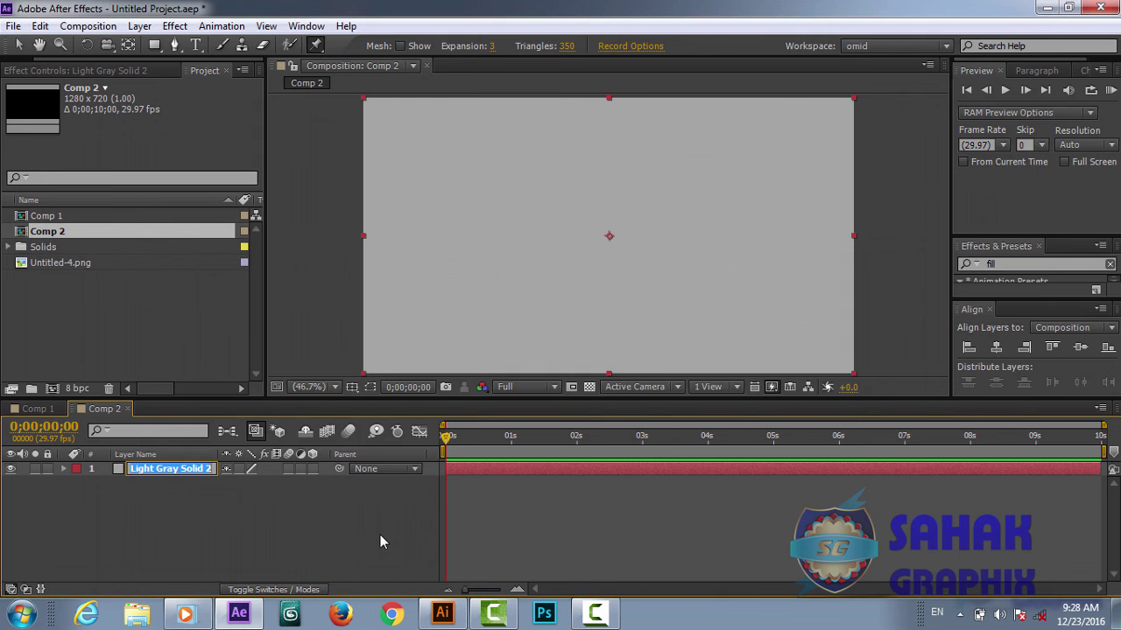
text(bg)
click(213, 557)
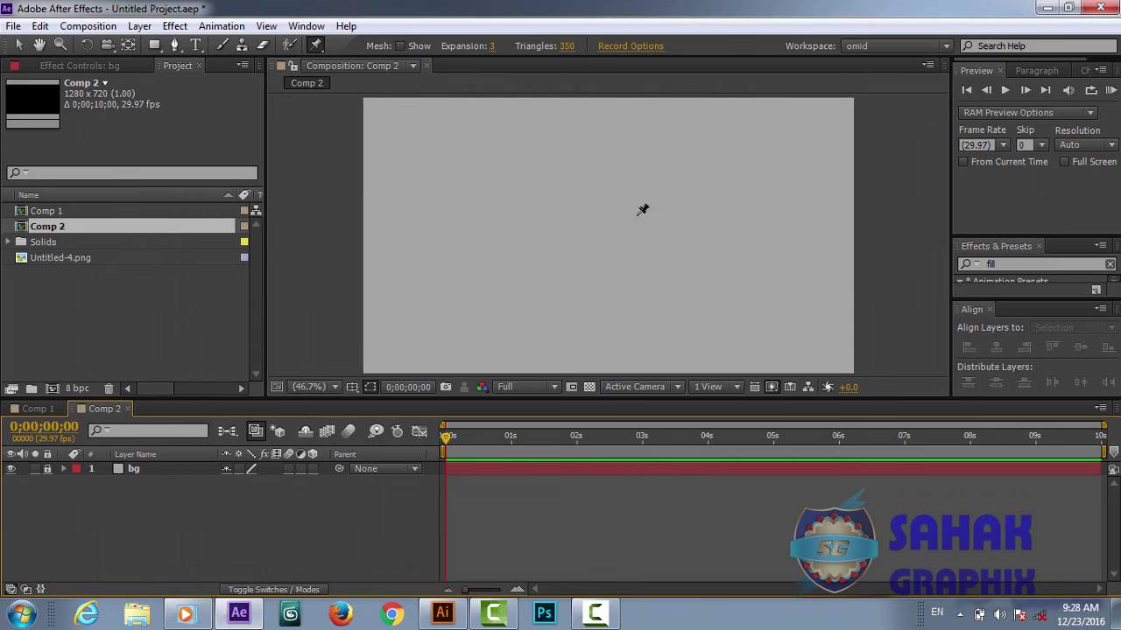
click(18, 45)
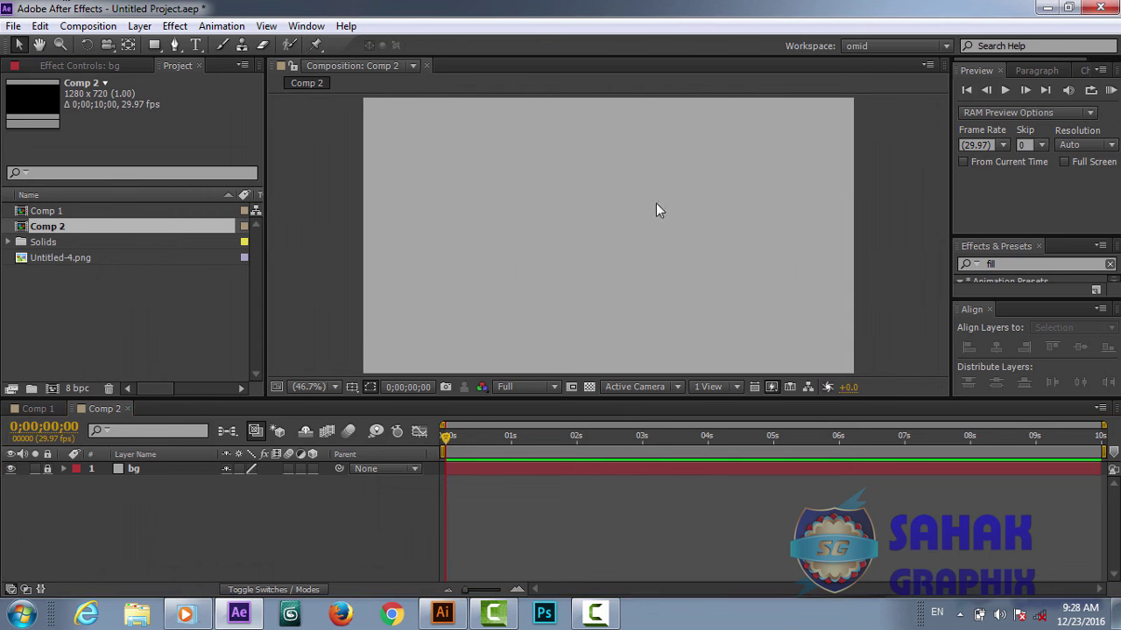
click(636, 267)
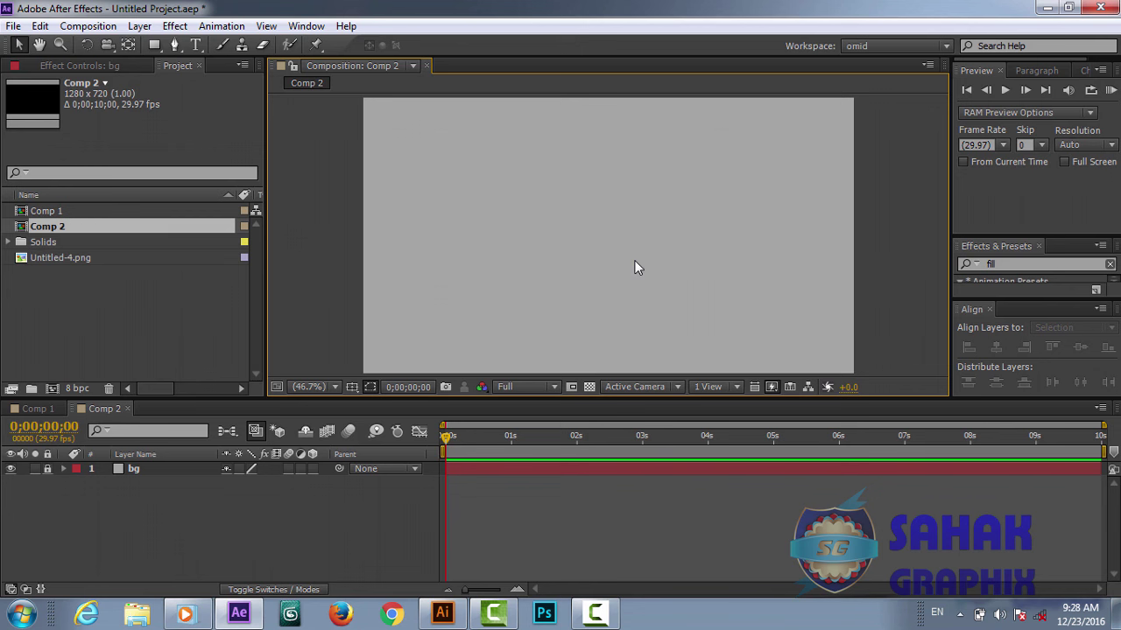
Drag Untitled-4.png from the Project panel into Comp 2 above the bg layer
click(65, 257)
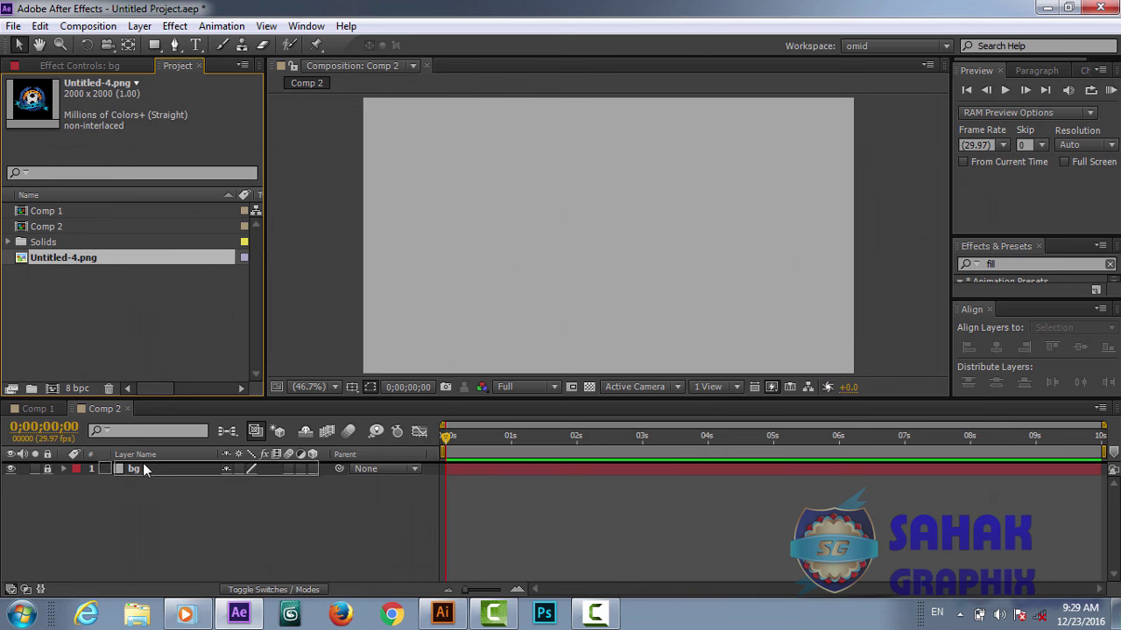
drag(61, 259, 145, 470)
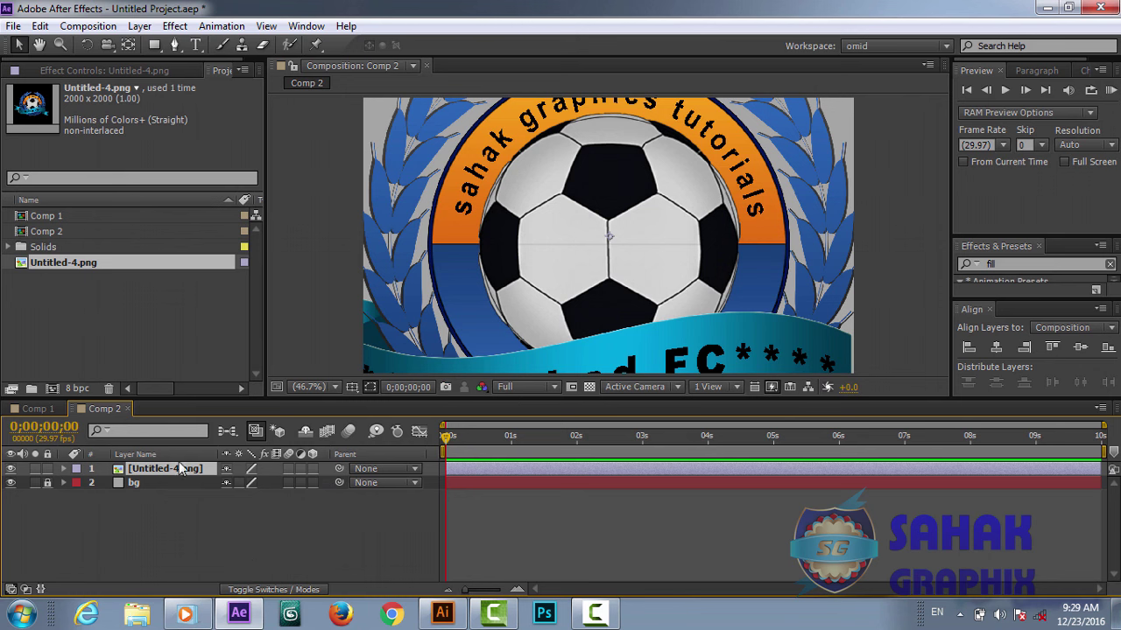
Set the Untitled-4.png layer's Scale to 27.0, 27.0% and collapse its properties
click(63, 469)
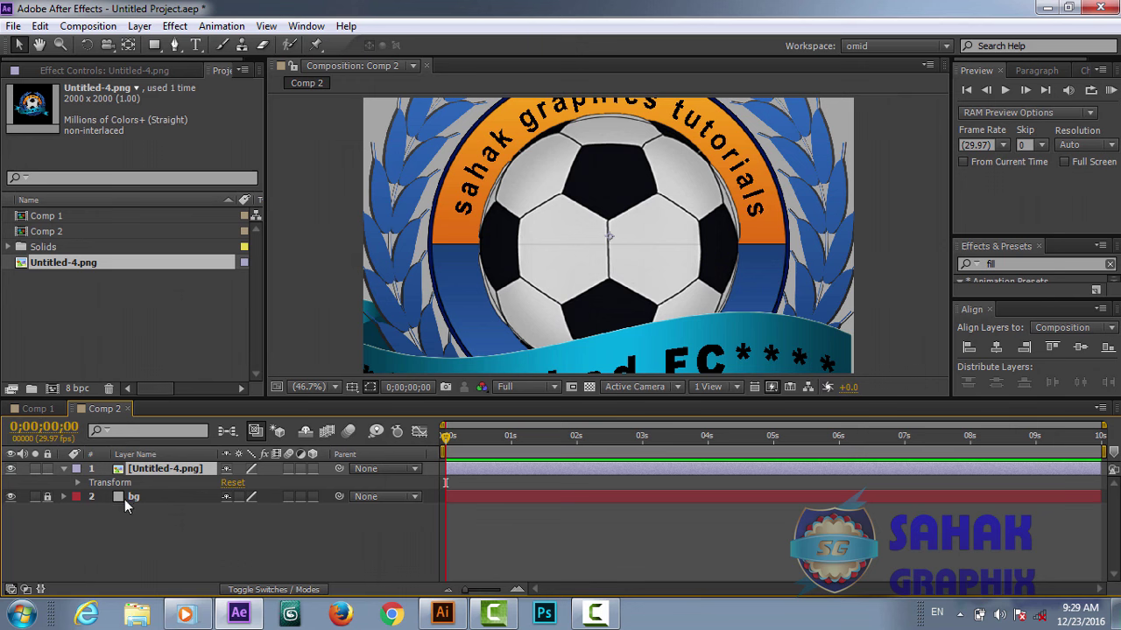
click(78, 483)
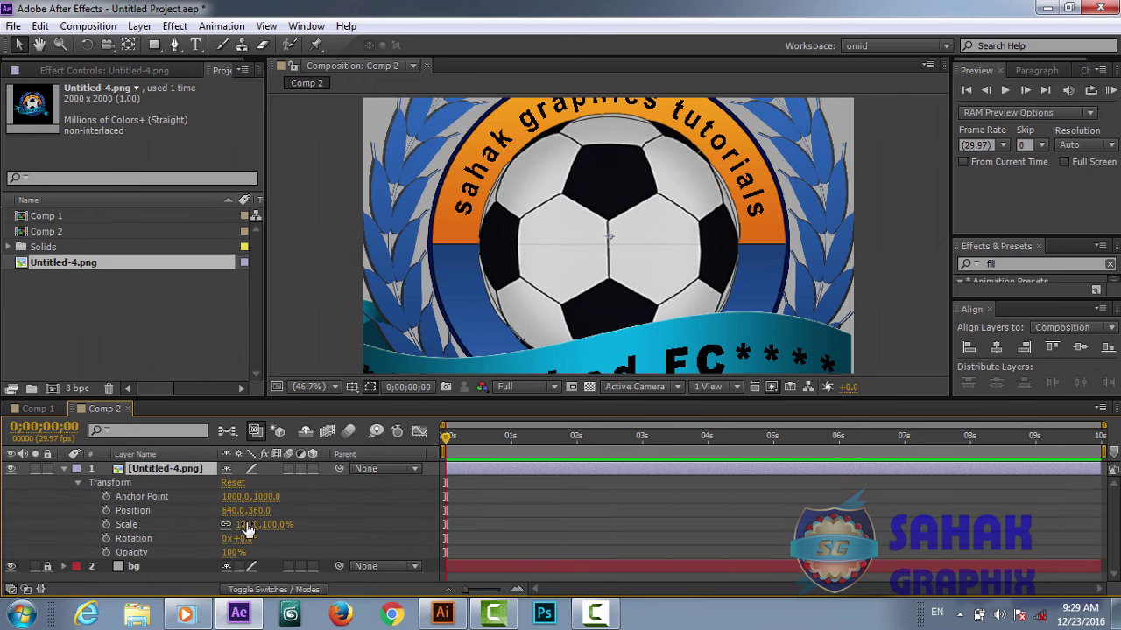
mouse_move(274, 526)
mouse_down()
mouse_move(168, 537)
mouse_move(199, 532)
mouse_up()
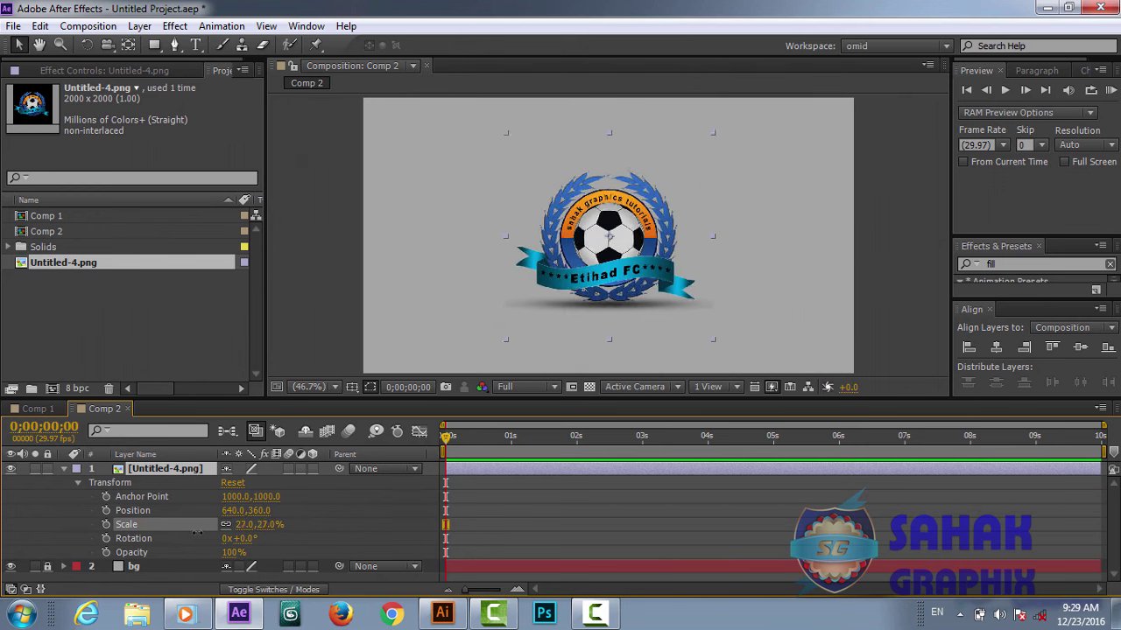
click(63, 469)
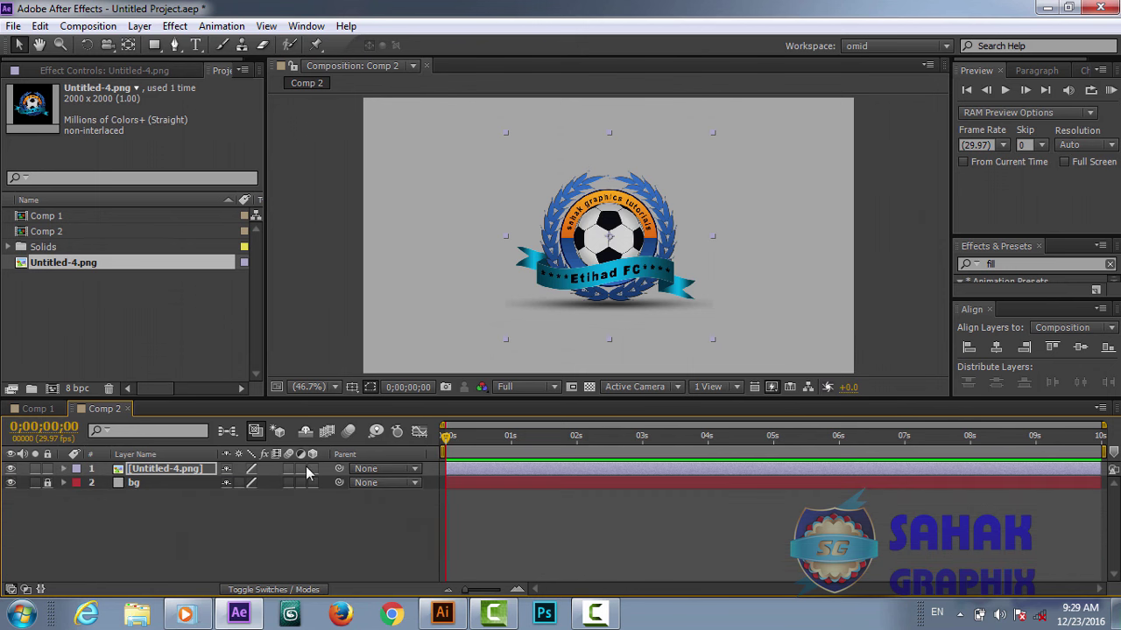
Enable 3D on the logo layer so its Position reads 640, 360, 0
key(p)
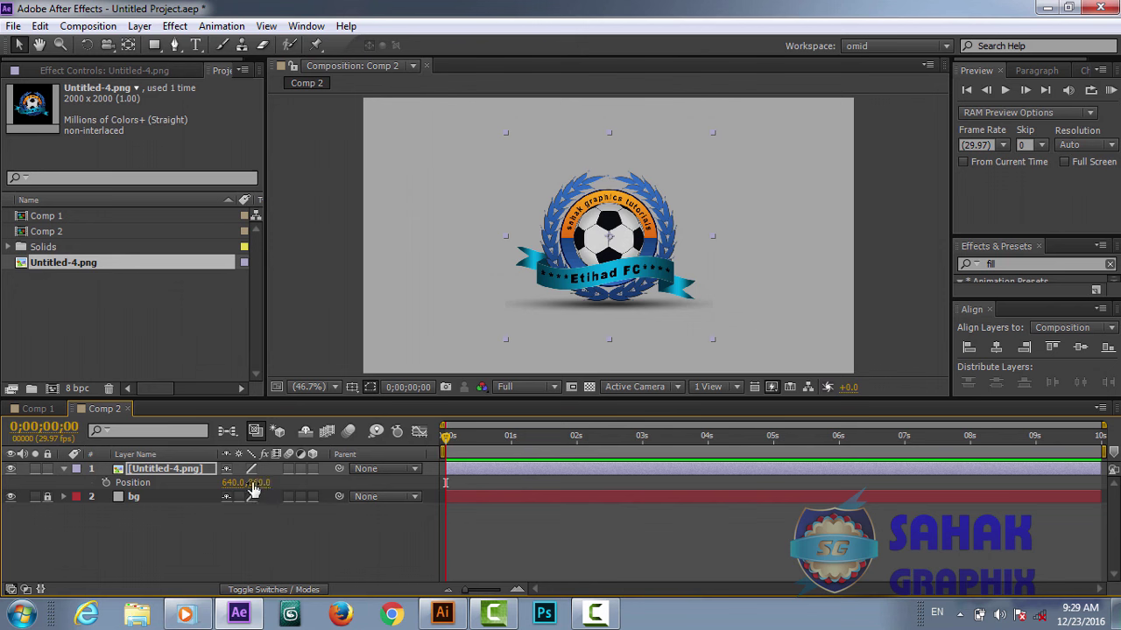
click(313, 468)
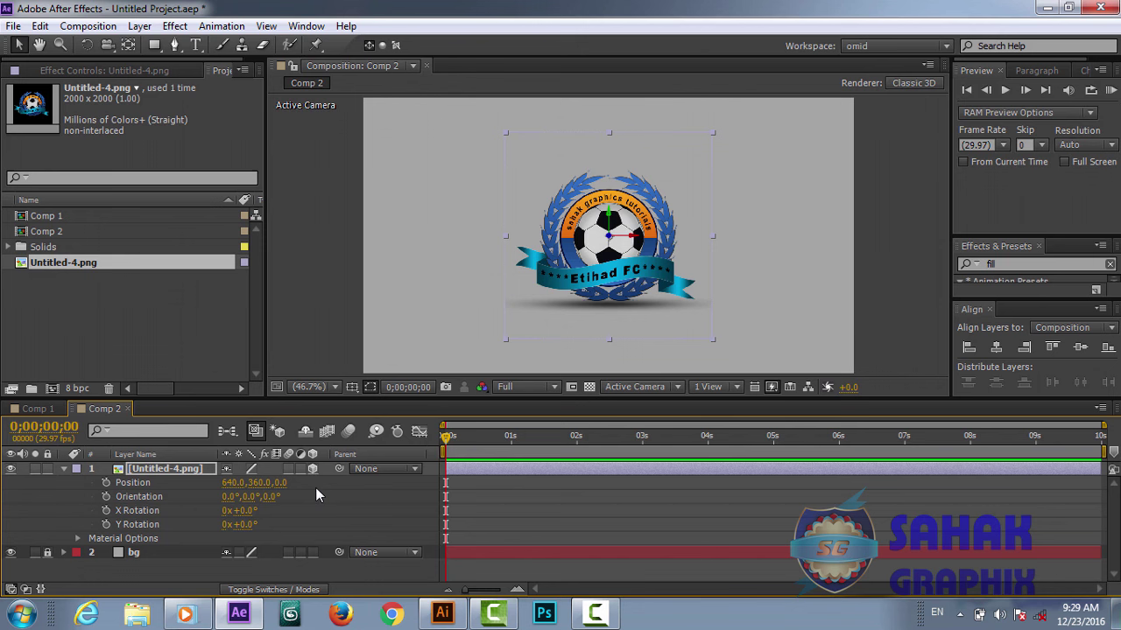
key(u)
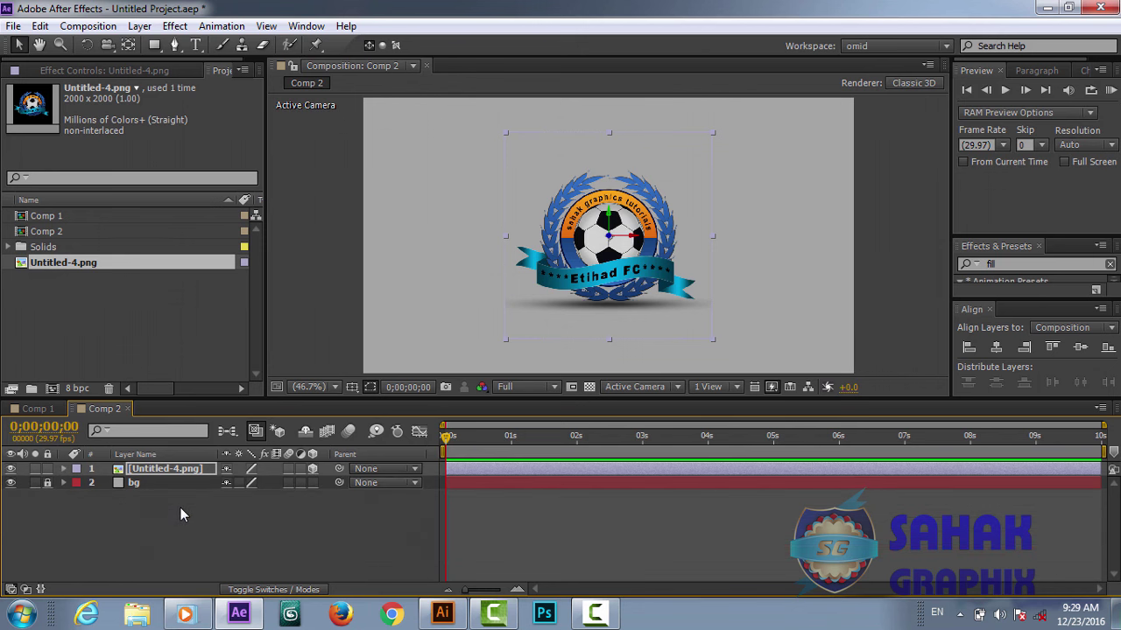
key(p)
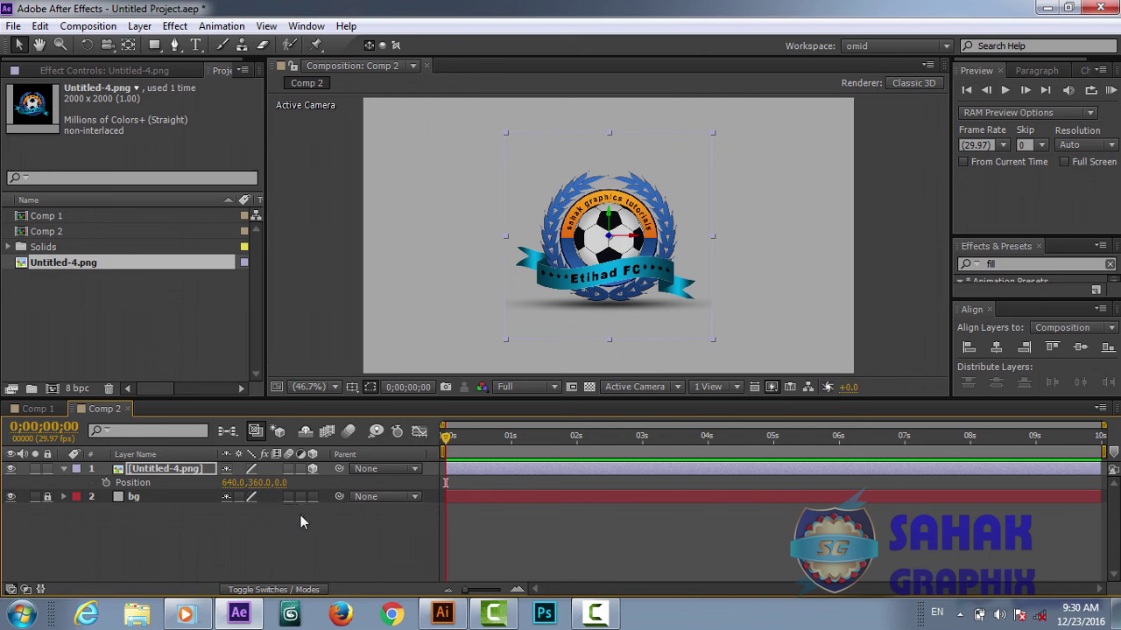
click(291, 592)
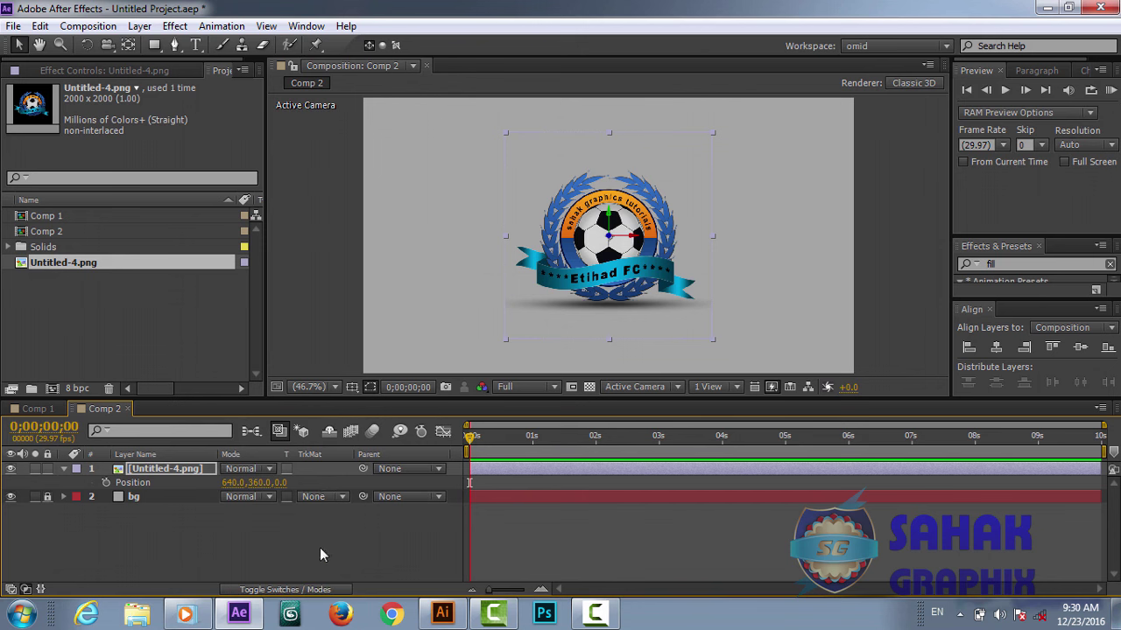
click(277, 592)
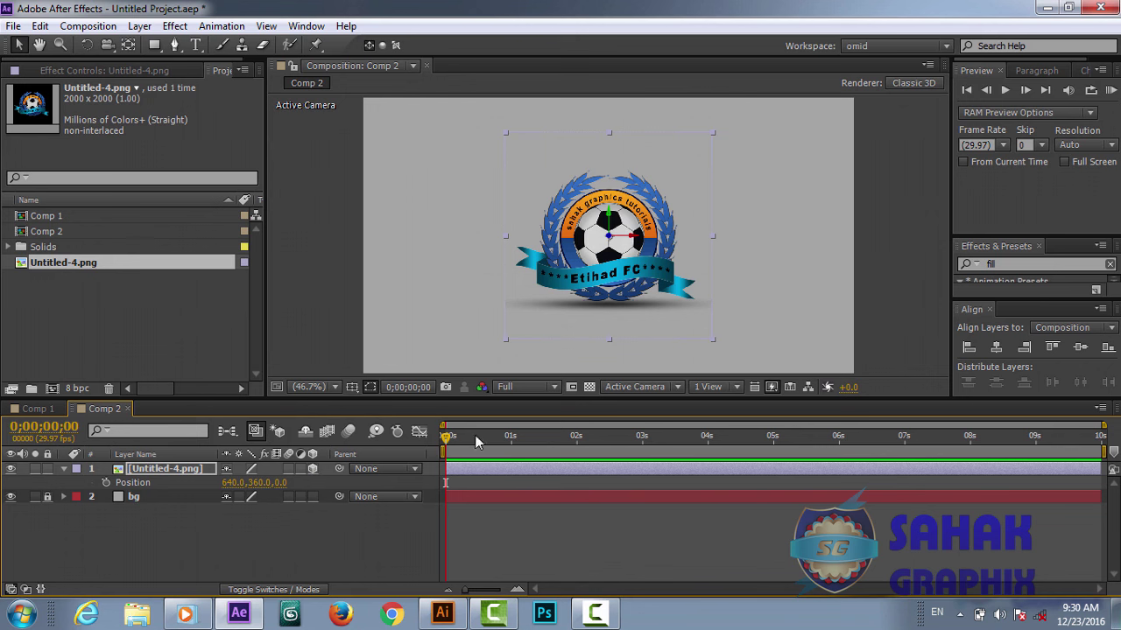
Add Position keyframes on the logo layer at 0 s and 1 s
click(106, 484)
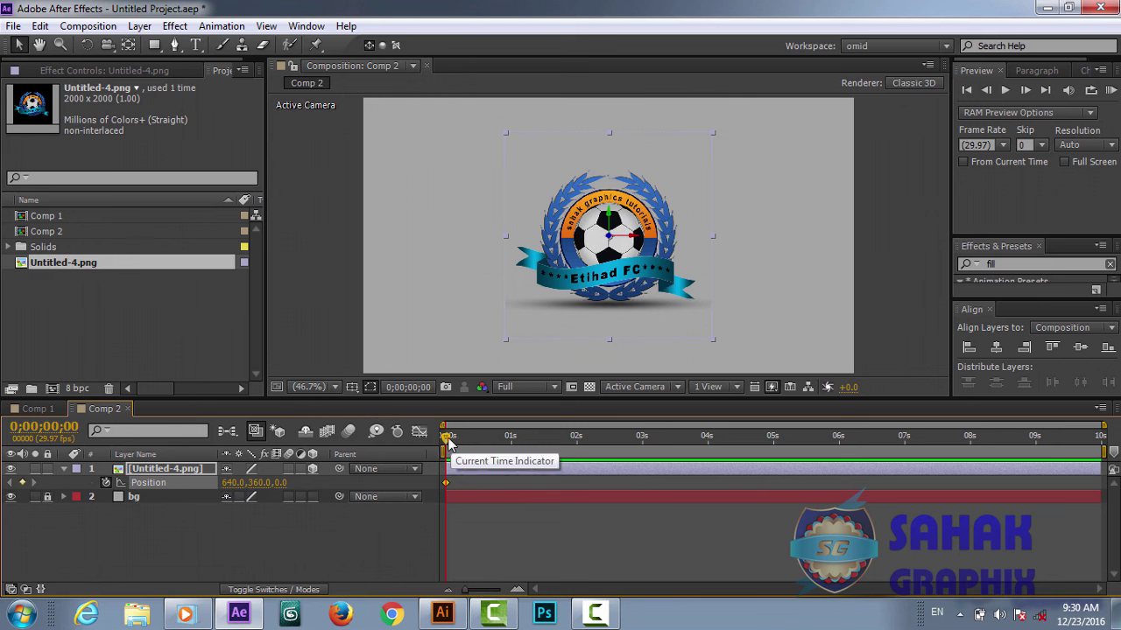
drag(449, 442, 517, 452)
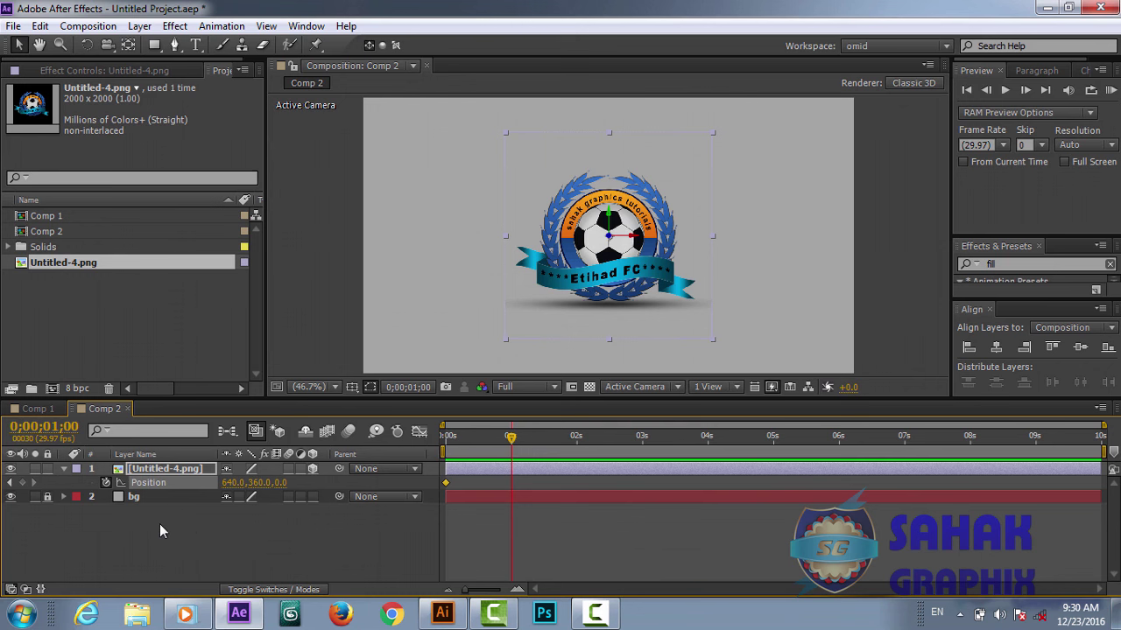
click(21, 482)
mouse_move(512, 438)
mouse_down()
mouse_move(448, 438)
mouse_move(443, 468)
mouse_up()
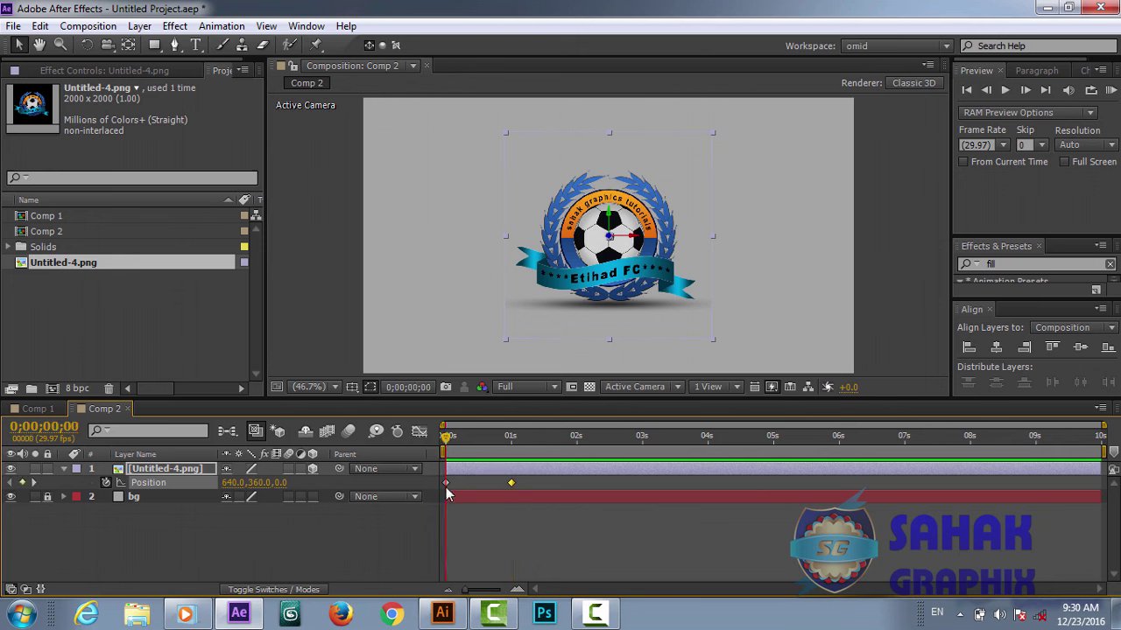
mouse_move(447, 491)
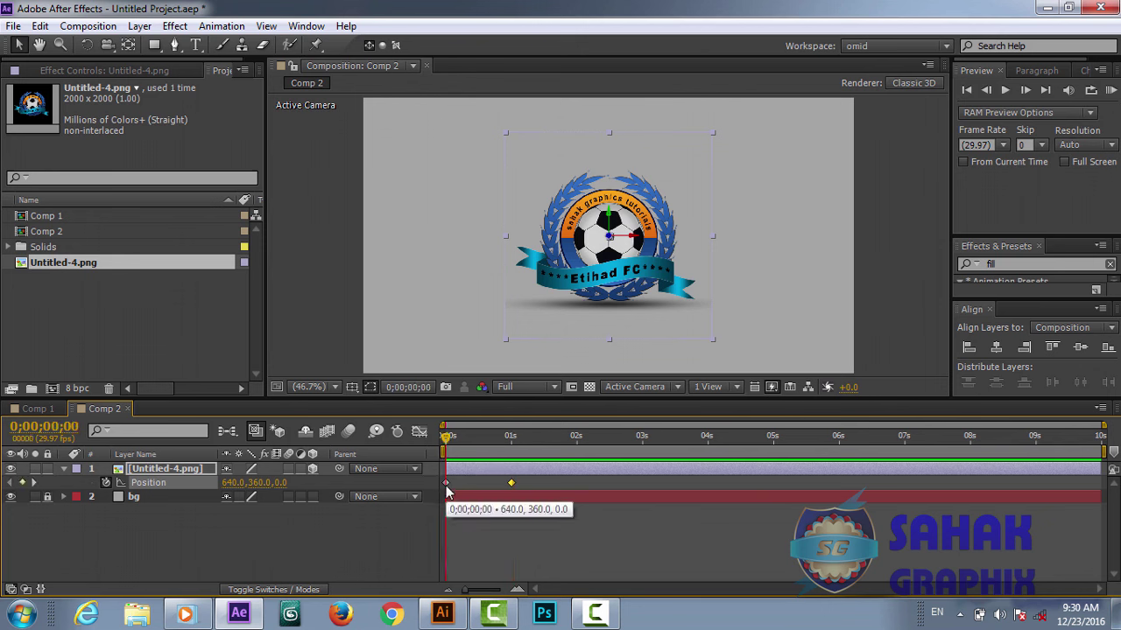
Set the 0 s keyframe's Z position to -1916, then scrub through the first second to check the fly-in
click(281, 483)
click(282, 536)
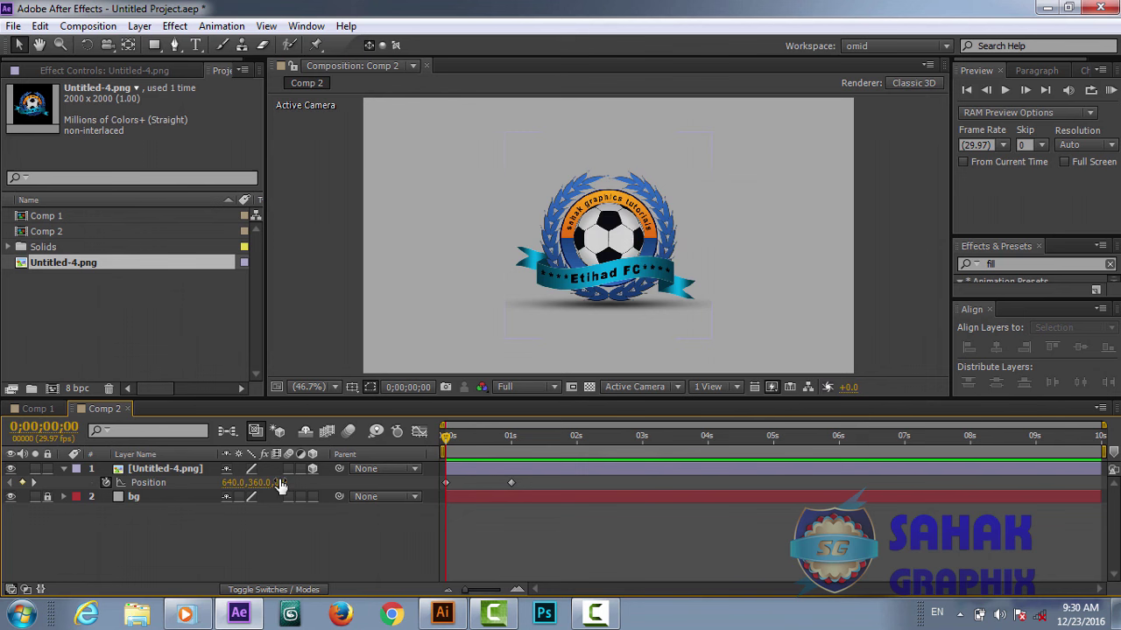
drag(280, 486, 252, 487)
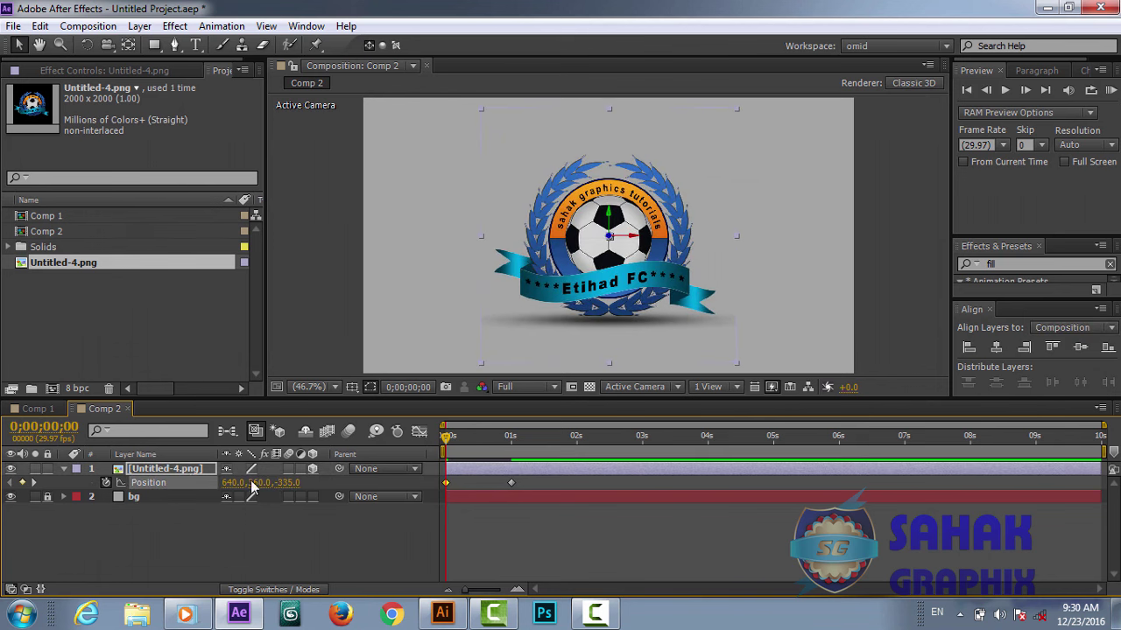
drag(288, 483, 25, 475)
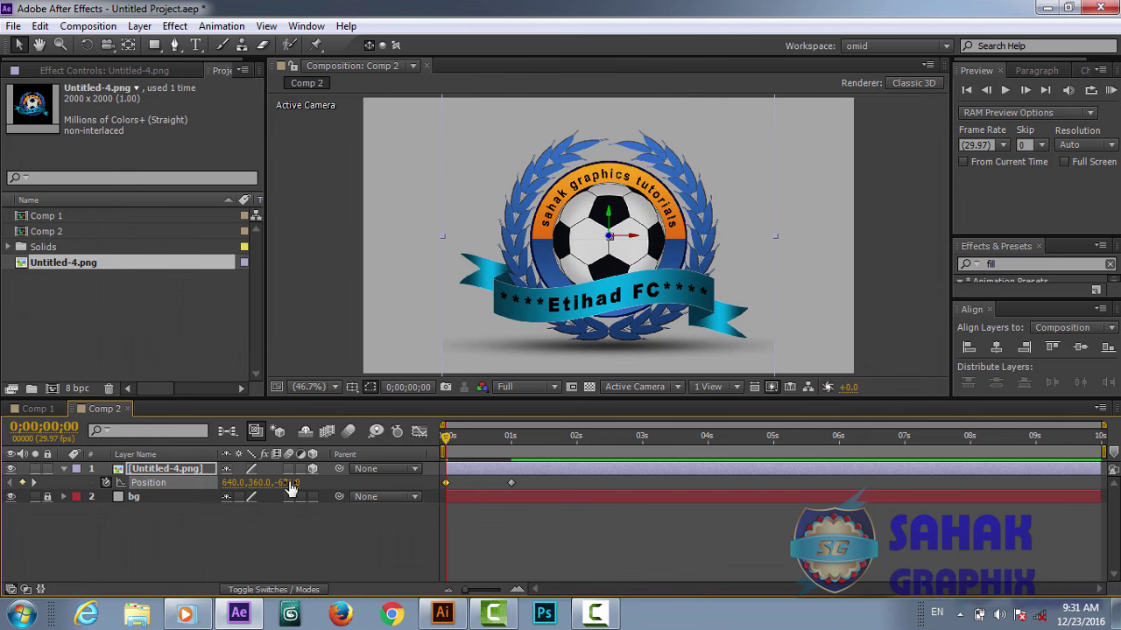
mouse_move(292, 487)
mouse_down()
mouse_move(304, 490)
mouse_move(14, 483)
mouse_up()
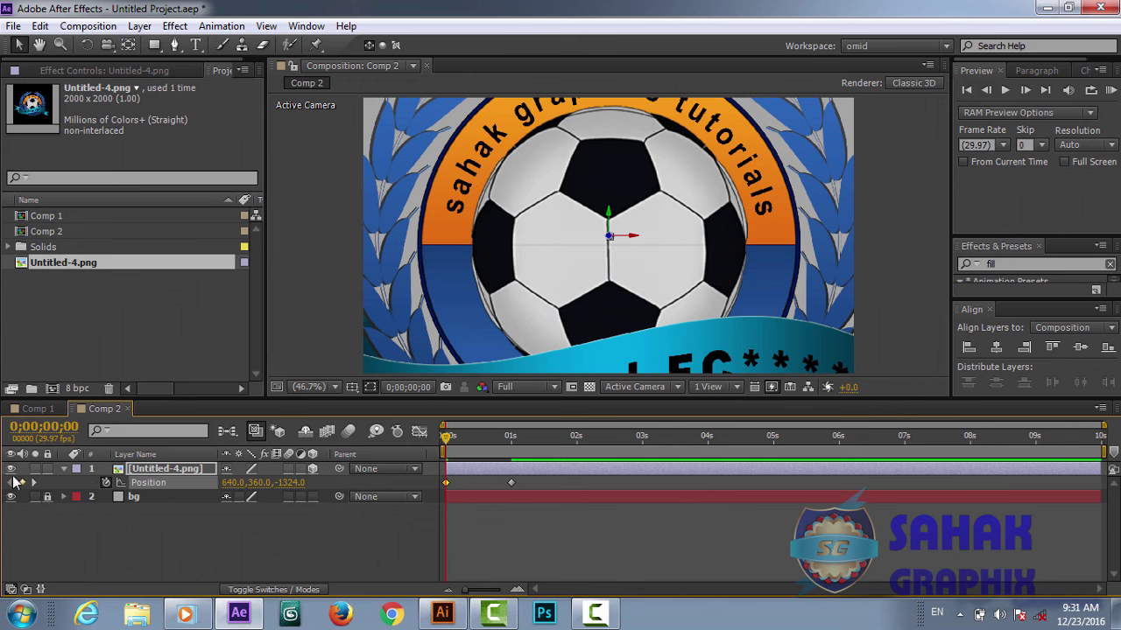
drag(293, 484, 67, 490)
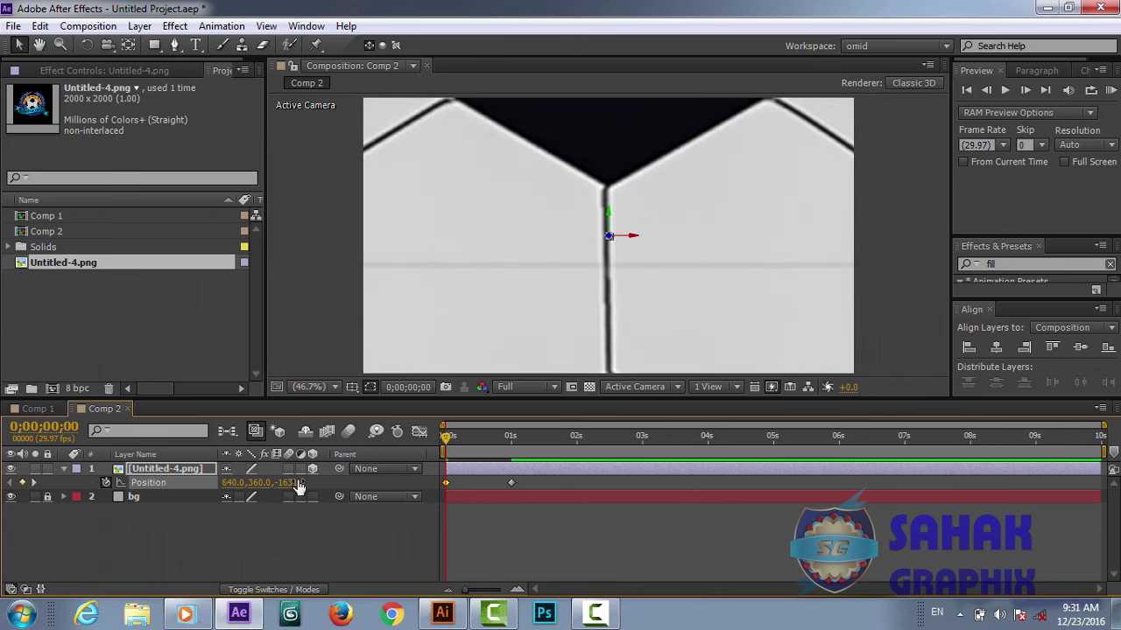
drag(298, 486, 122, 487)
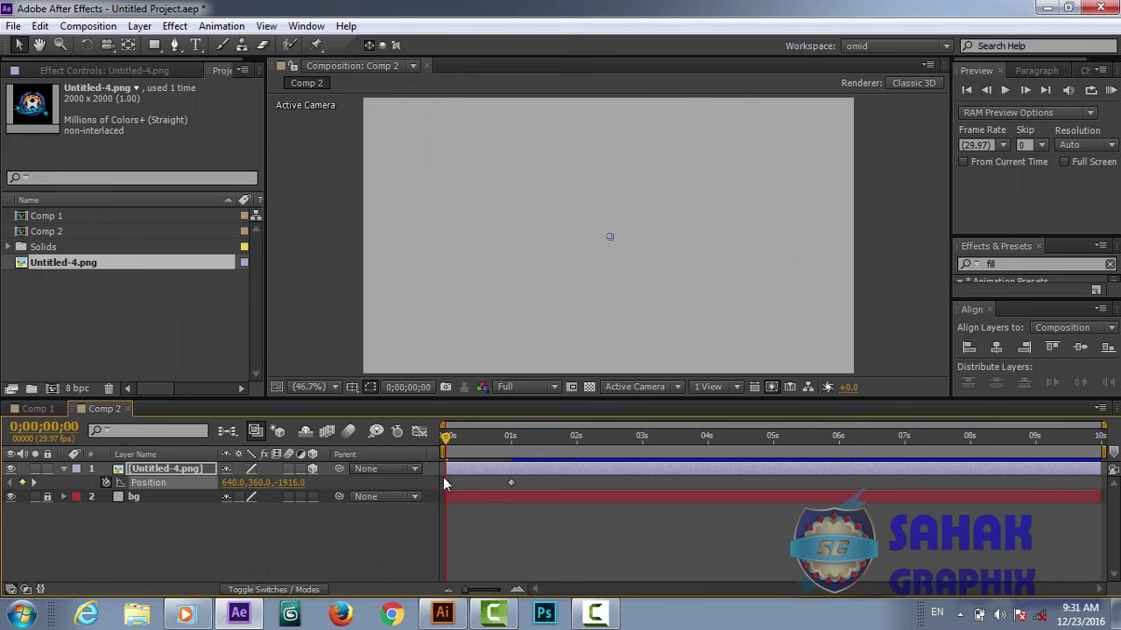
click(445, 483)
mouse_move(445, 448)
mouse_down()
mouse_move(507, 453)
mouse_move(513, 461)
mouse_move(454, 469)
mouse_move(512, 471)
mouse_move(480, 474)
mouse_move(511, 485)
mouse_up()
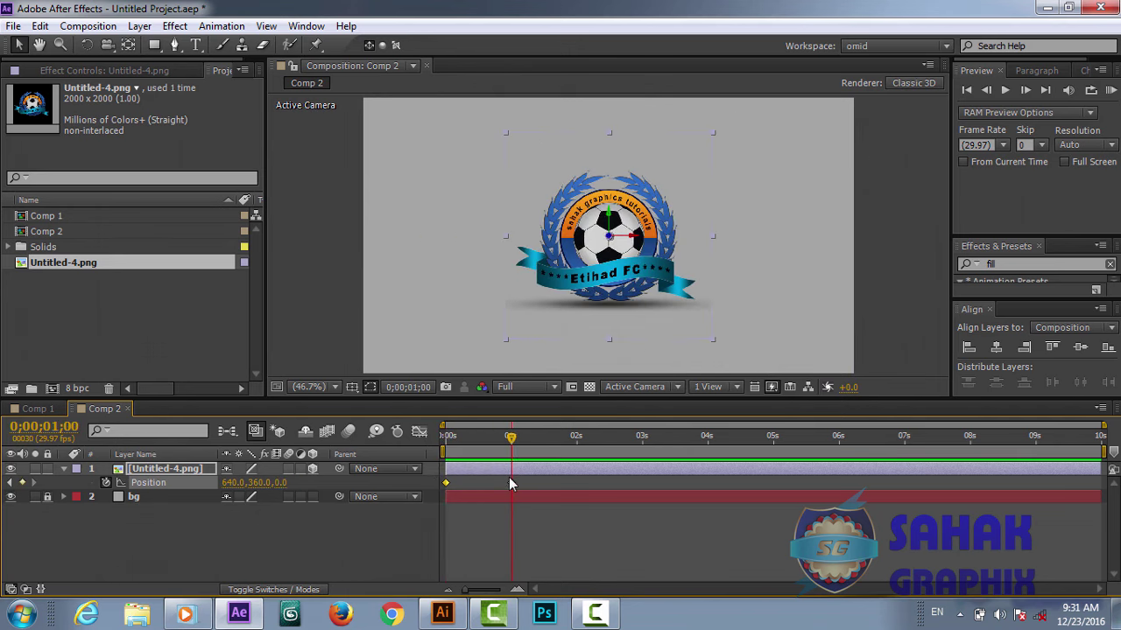
drag(513, 443, 445, 439)
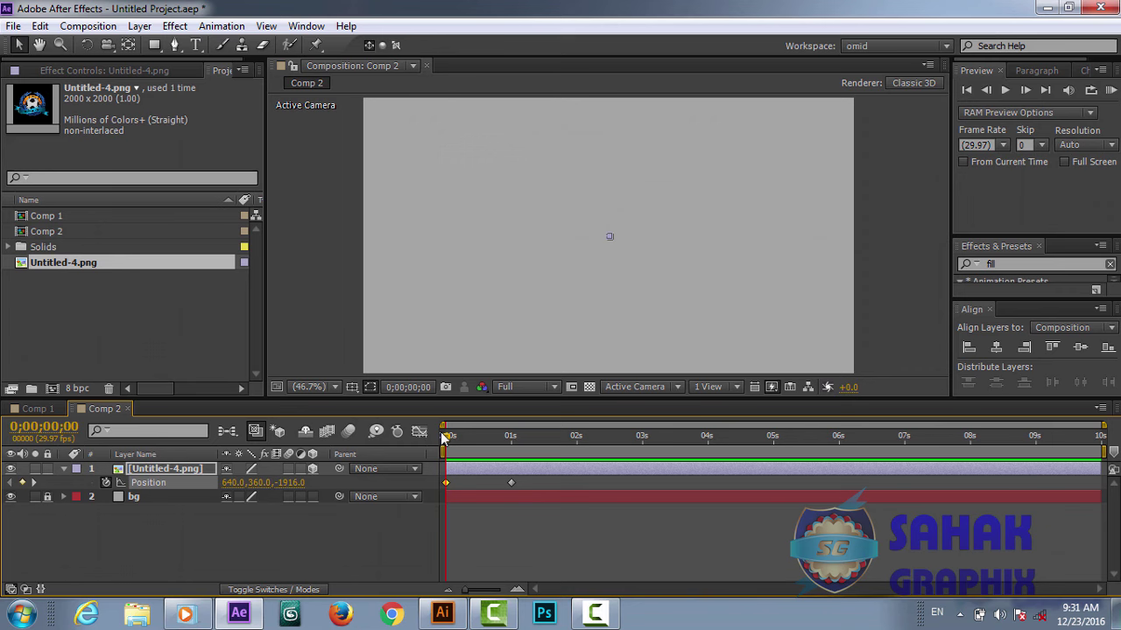
key(space)
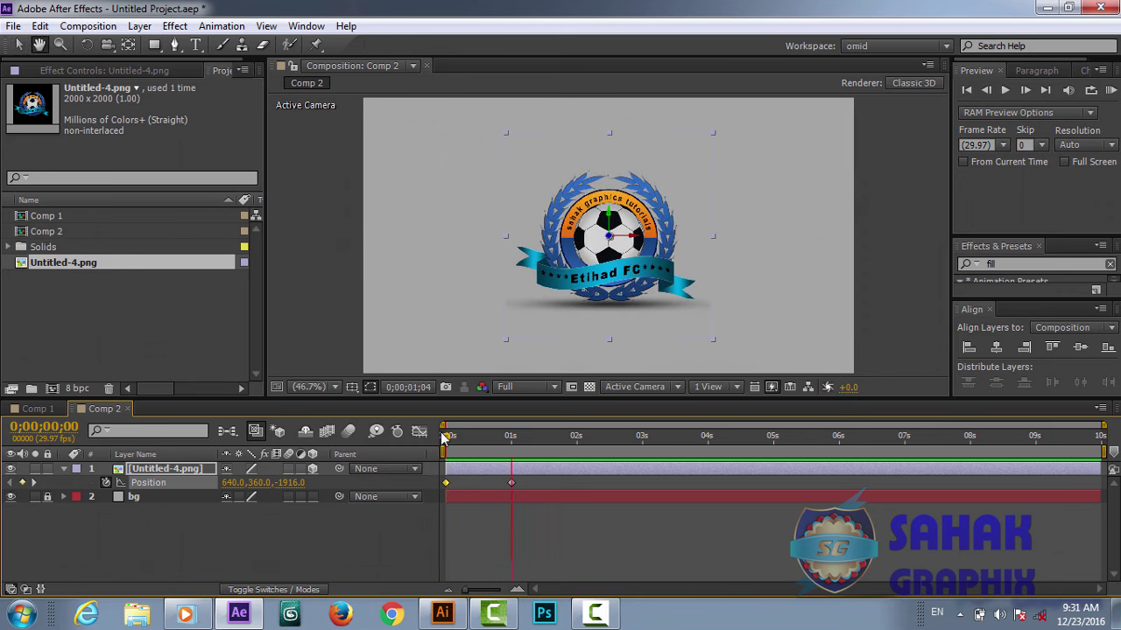
key(space)
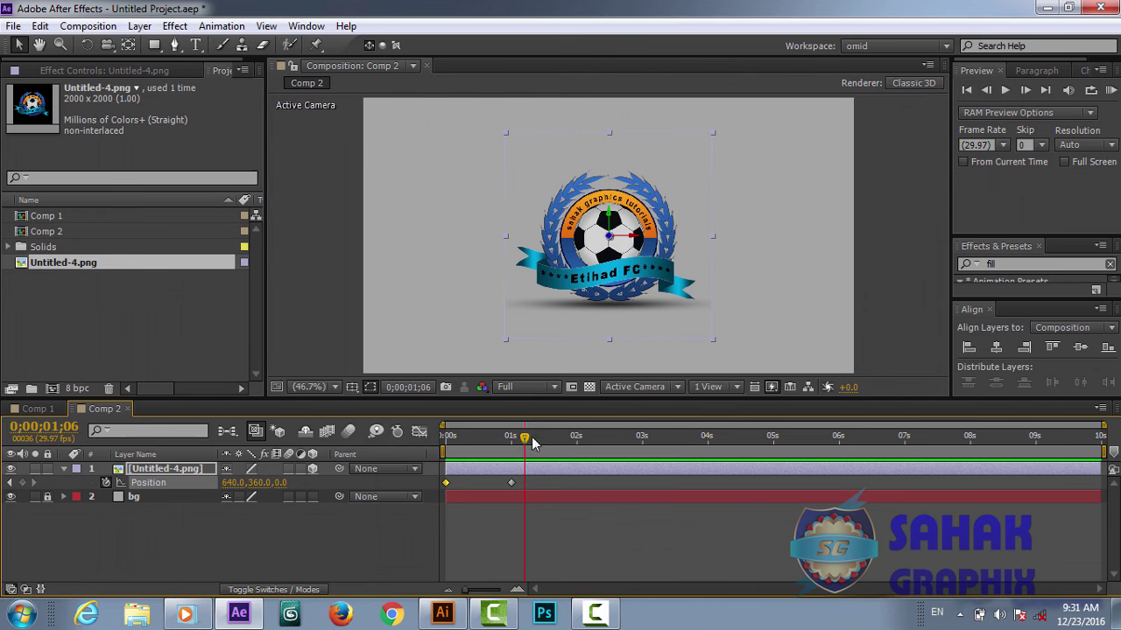
mouse_move(525, 439)
mouse_down()
mouse_move(453, 451)
mouse_move(646, 471)
mouse_up()
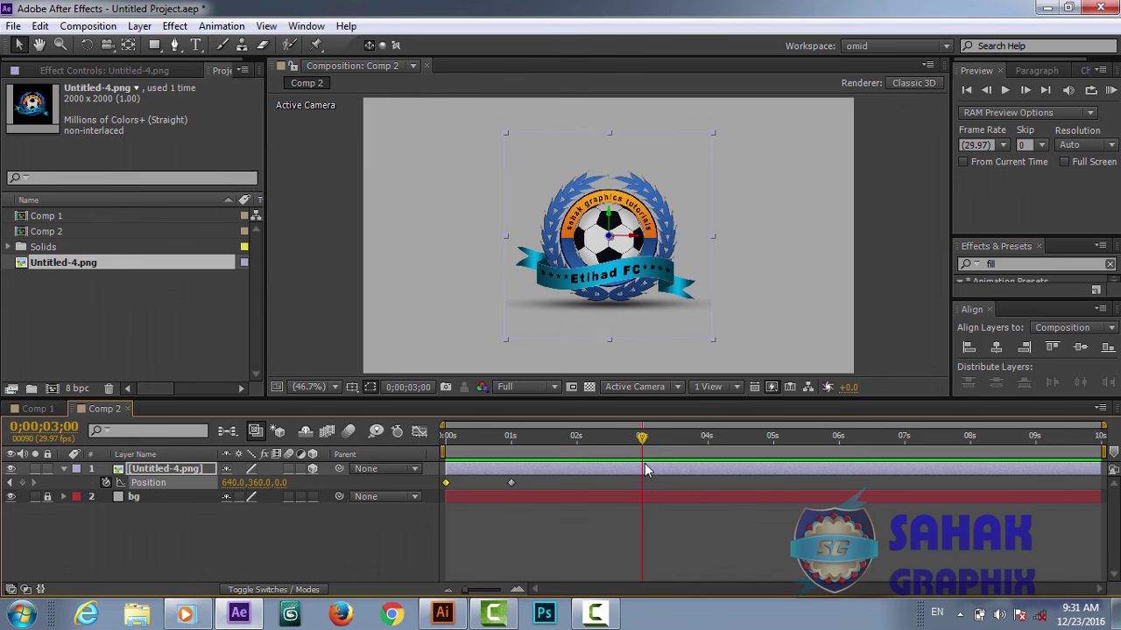
mouse_move(226, 614)
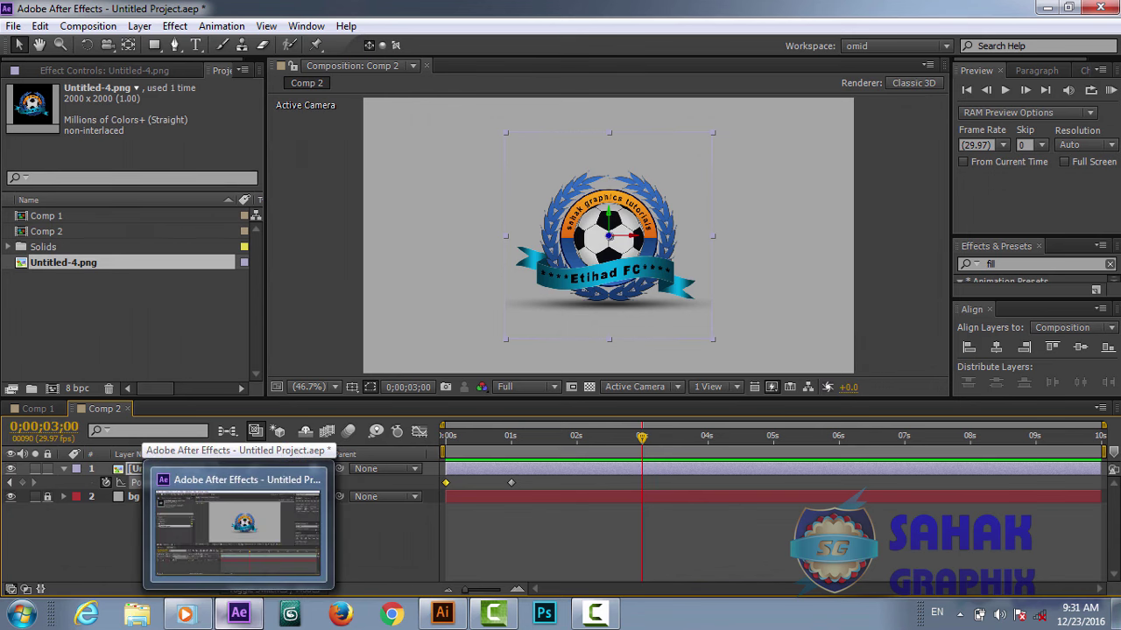
click(95, 544)
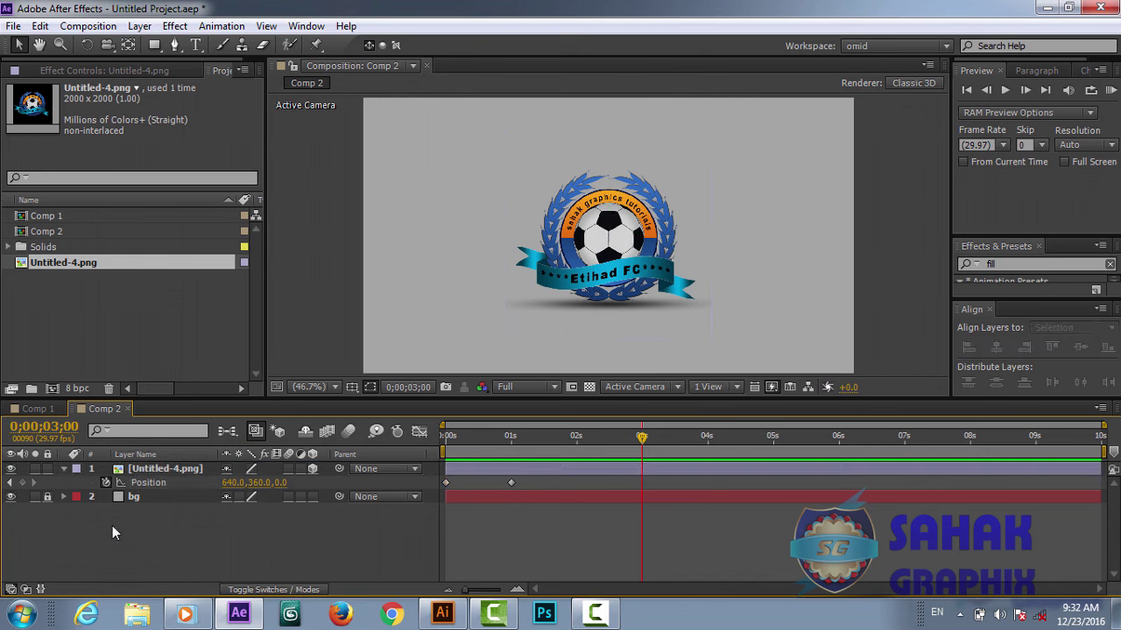
Reveal the logo's Opacity and keyframe it at 100% at 3 s
click(150, 470)
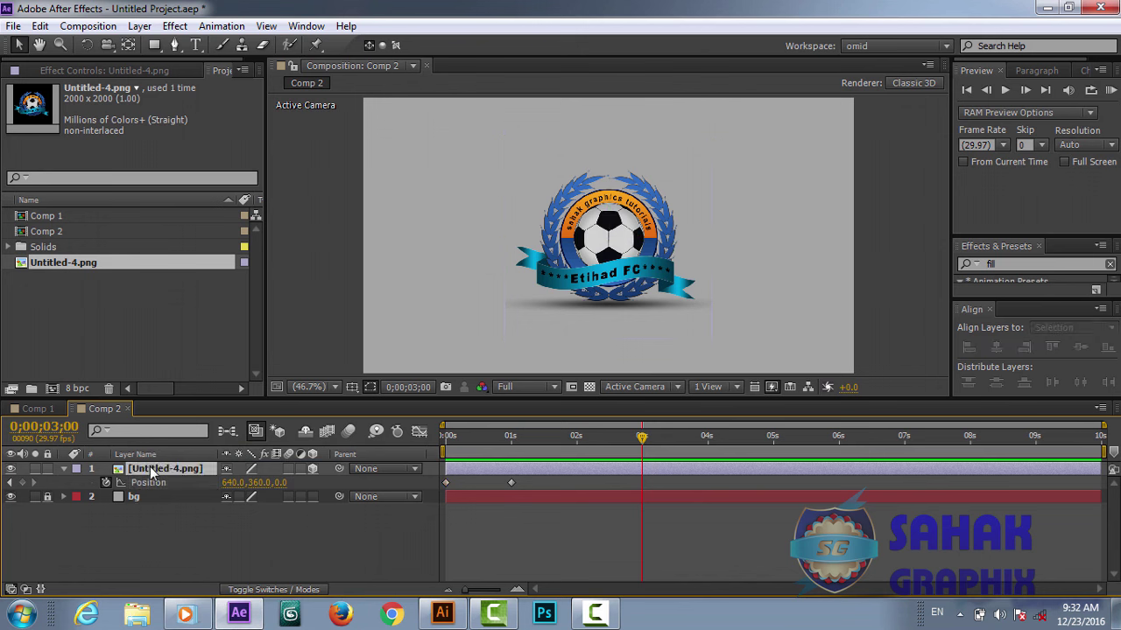
mouse_move(185, 612)
key(shift+t)
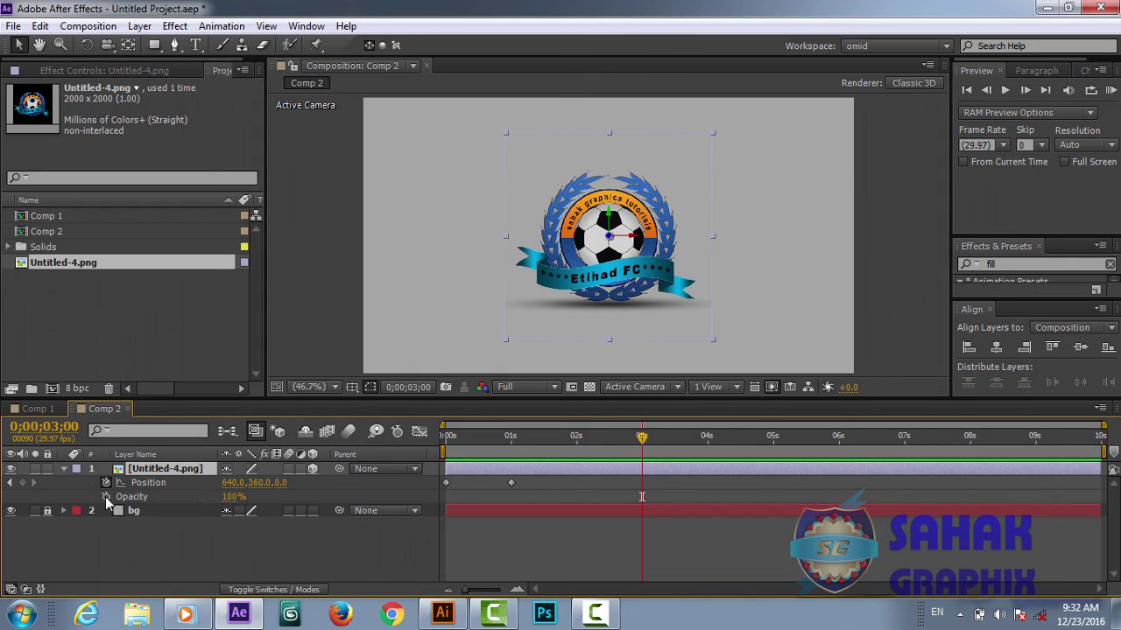
click(105, 496)
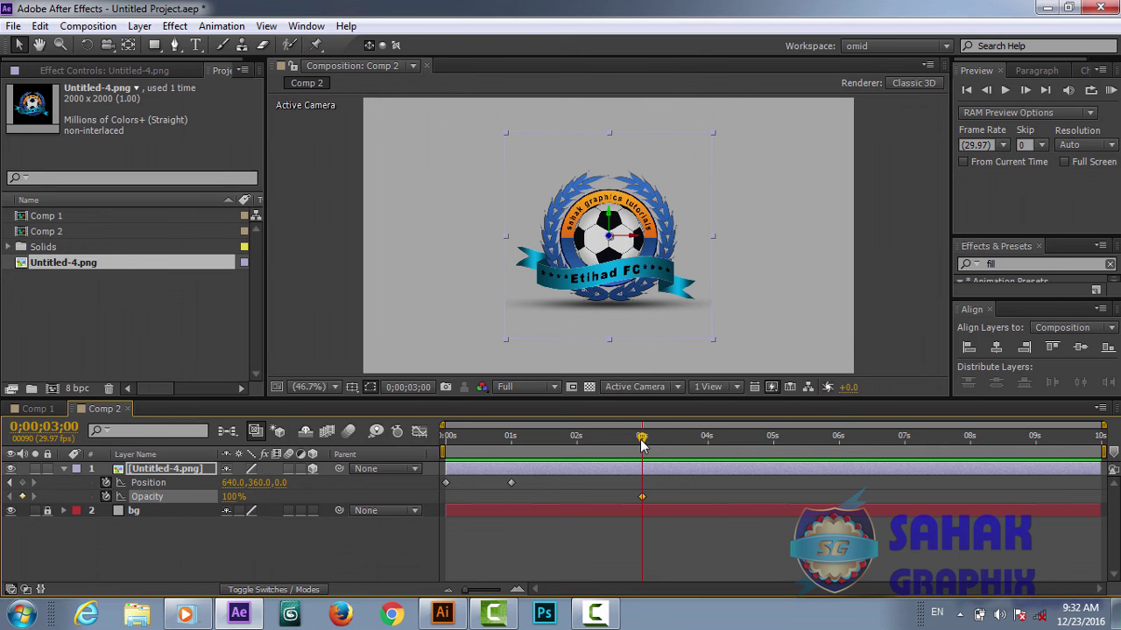
Set Opacity to 0% at 4 s and scrub back to check the fade-out
drag(641, 438, 708, 438)
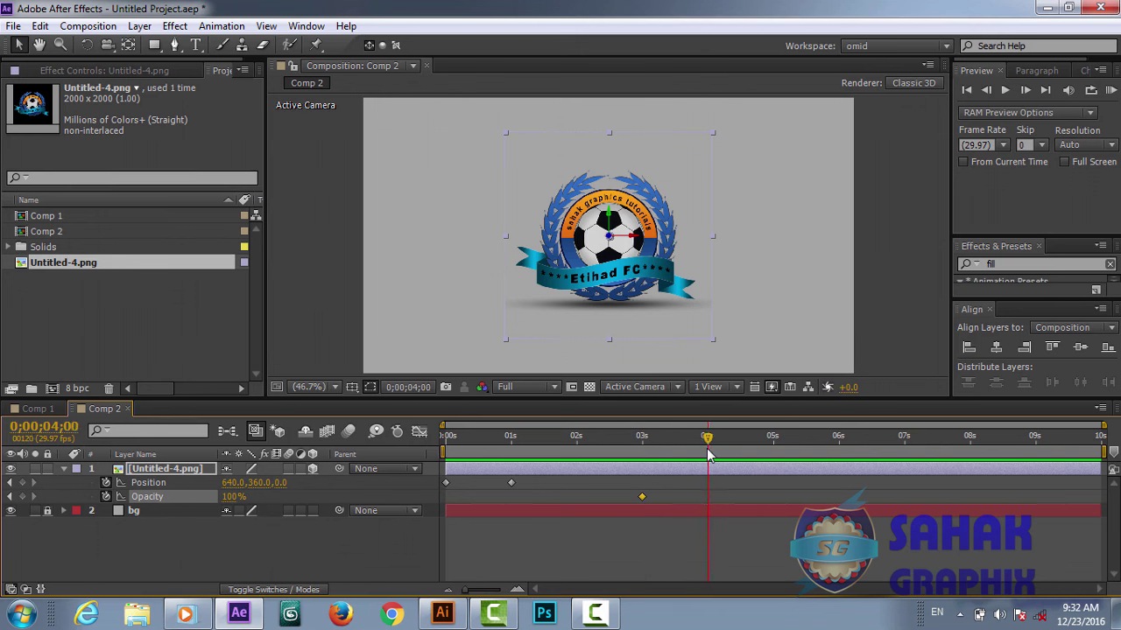
click(642, 498)
click(233, 497)
text(0)
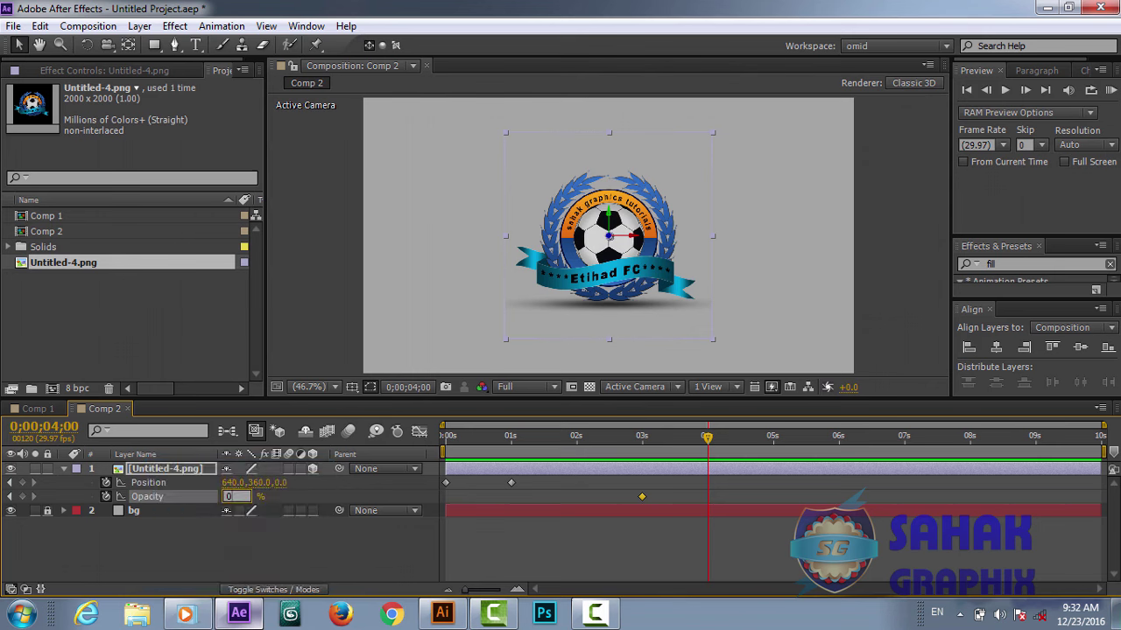
click(395, 547)
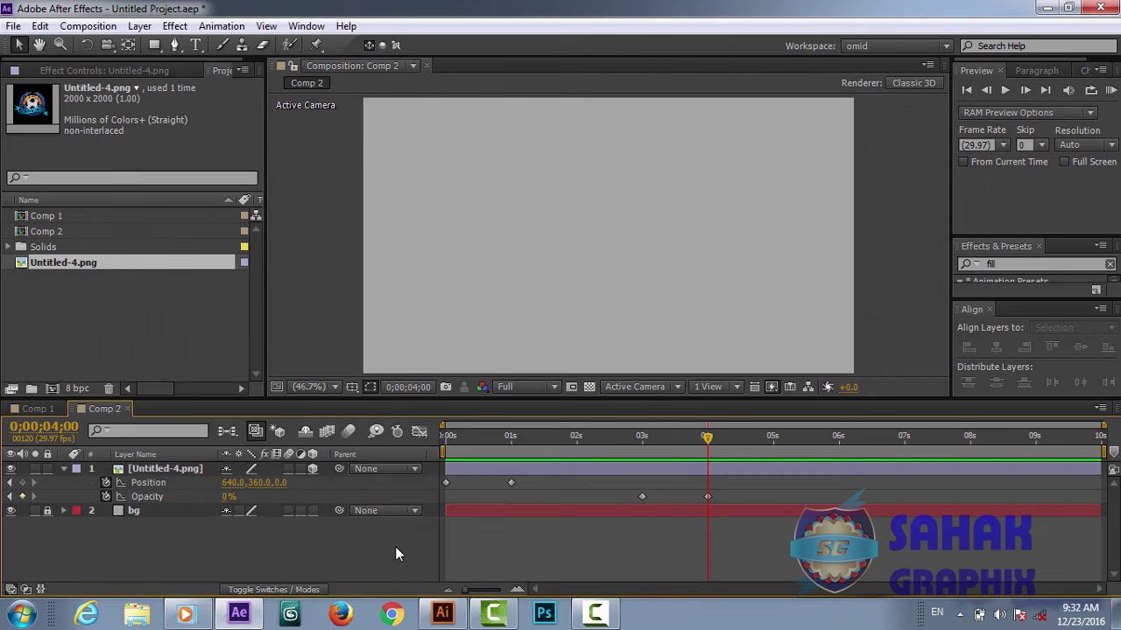
mouse_move(704, 437)
mouse_down()
mouse_move(721, 450)
mouse_move(674, 453)
mouse_move(710, 461)
mouse_move(638, 458)
mouse_up()
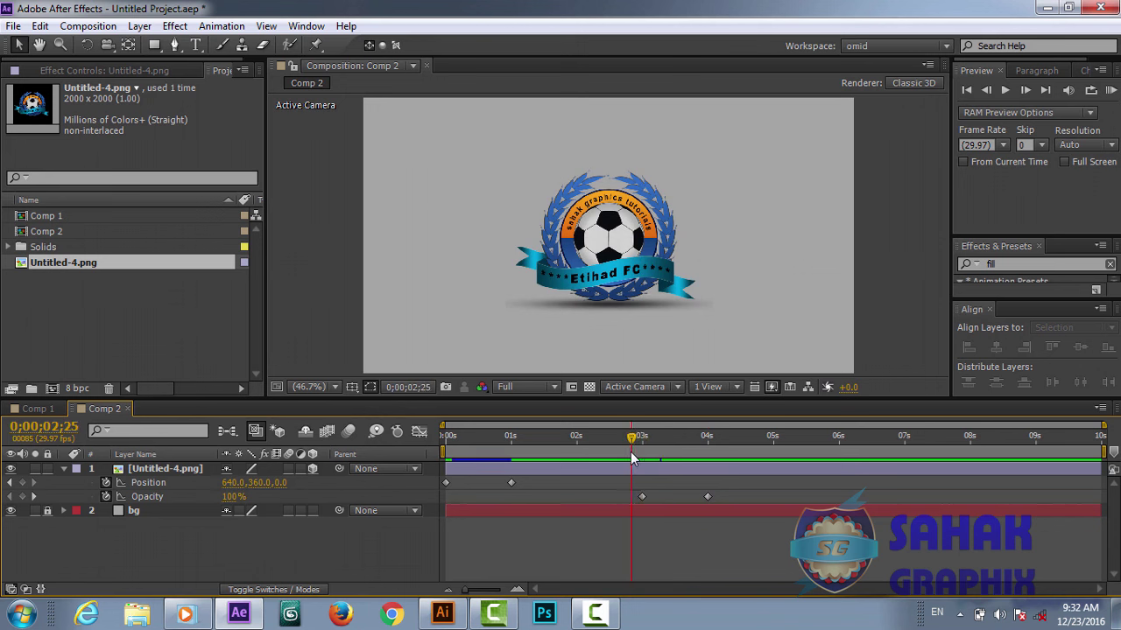
Paste the two fly-in Position keyframes at 0;00;02;25 and shift the last pasted key slightly later
drag(522, 478, 443, 494)
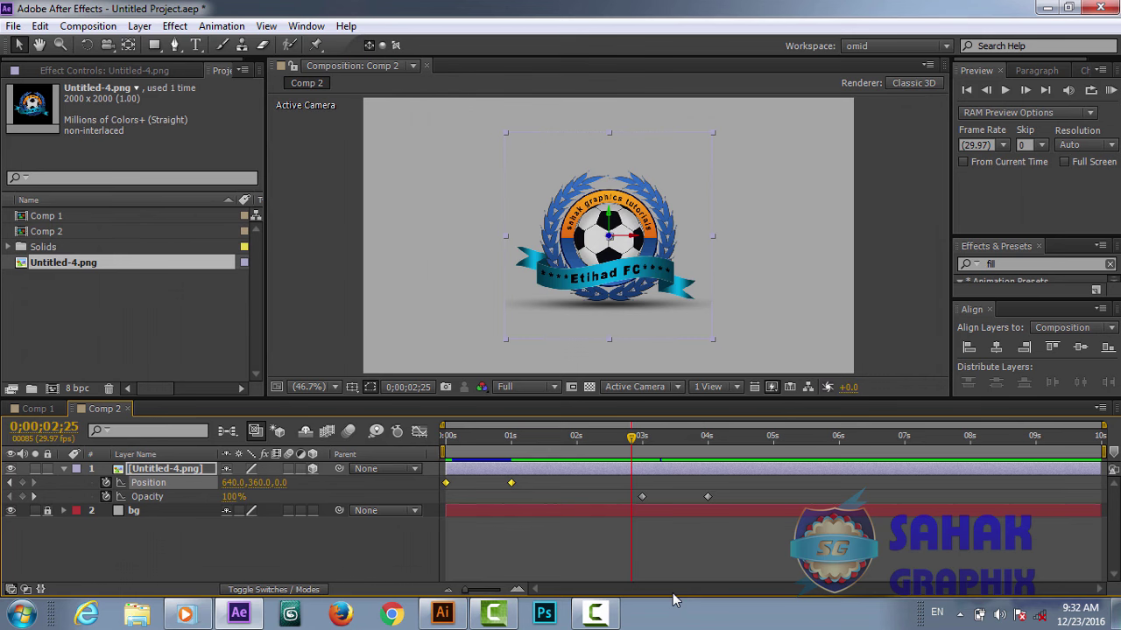
key(ctrl+v)
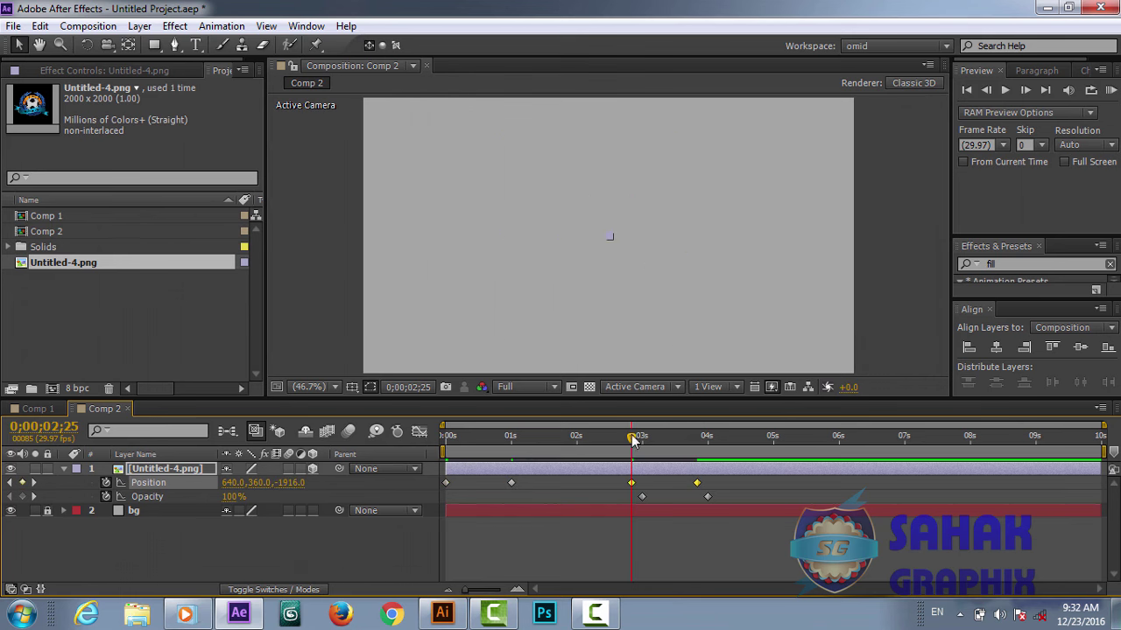
mouse_move(632, 437)
mouse_down()
mouse_move(667, 445)
mouse_move(637, 445)
mouse_up()
mouse_move(697, 482)
mouse_down()
mouse_move(720, 483)
mouse_move(628, 490)
mouse_up()
mouse_move(631, 483)
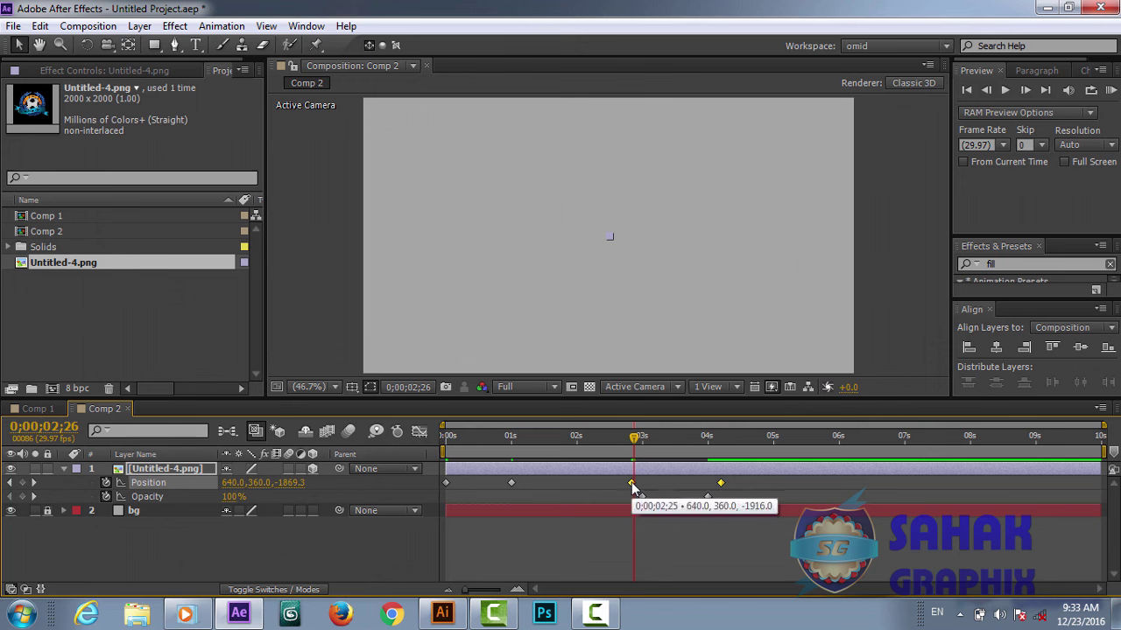
right_click(631, 483)
mouse_move(634, 481)
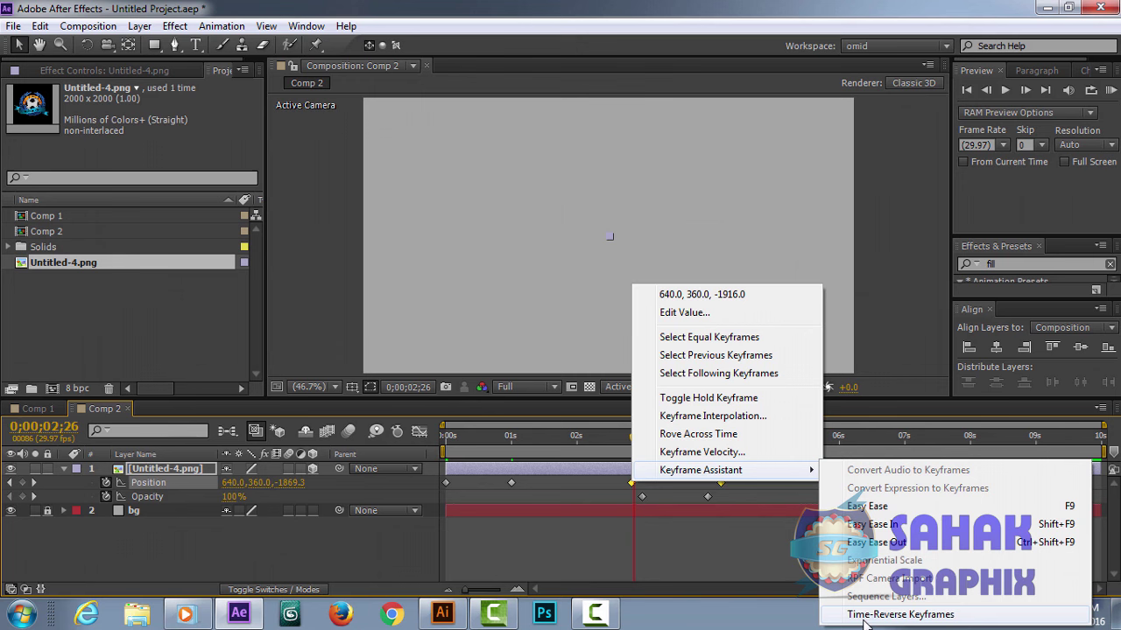
Time-reverse the pasted Position keyframes and scrub to 4 s to watch the logo recede and fade
click(893, 616)
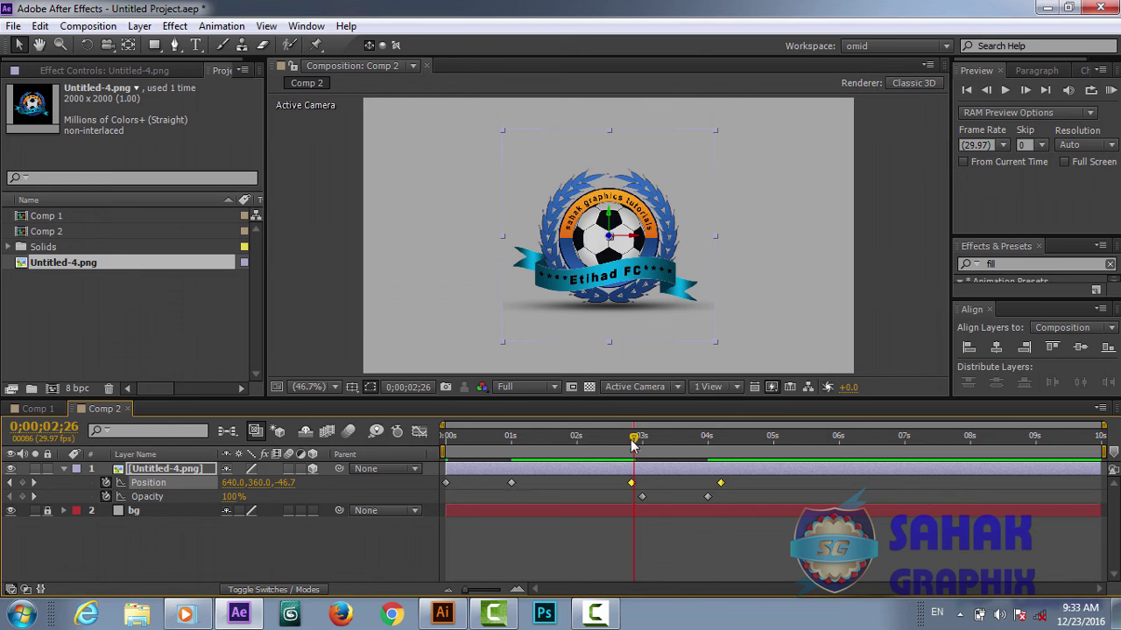
drag(636, 442, 655, 445)
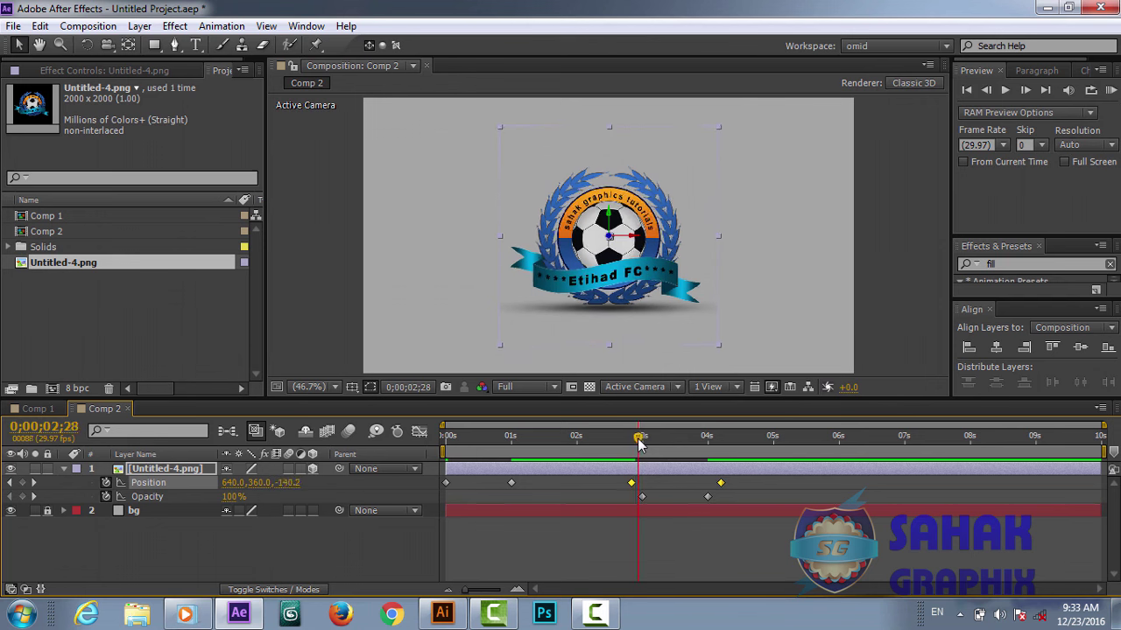
drag(659, 445, 692, 450)
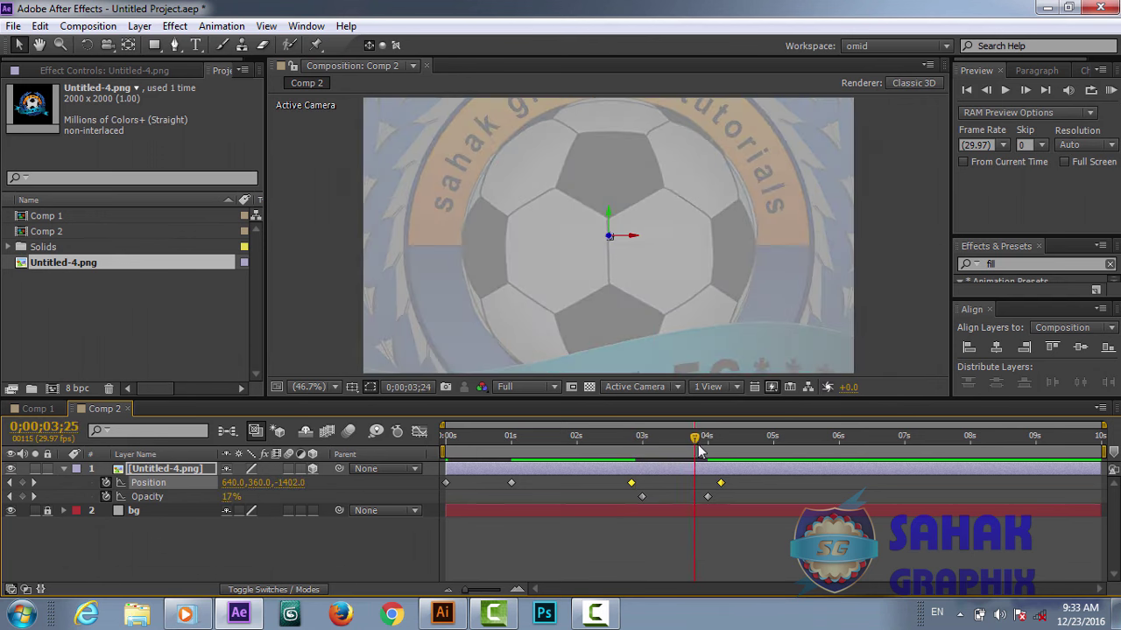
mouse_move(692, 450)
mouse_down()
mouse_move(711, 451)
mouse_move(446, 444)
mouse_move(703, 484)
mouse_move(686, 492)
mouse_move(727, 485)
mouse_up()
Retime the fly-out Position keyframes, moving the final key earlier and the one near 3 s later
click(748, 488)
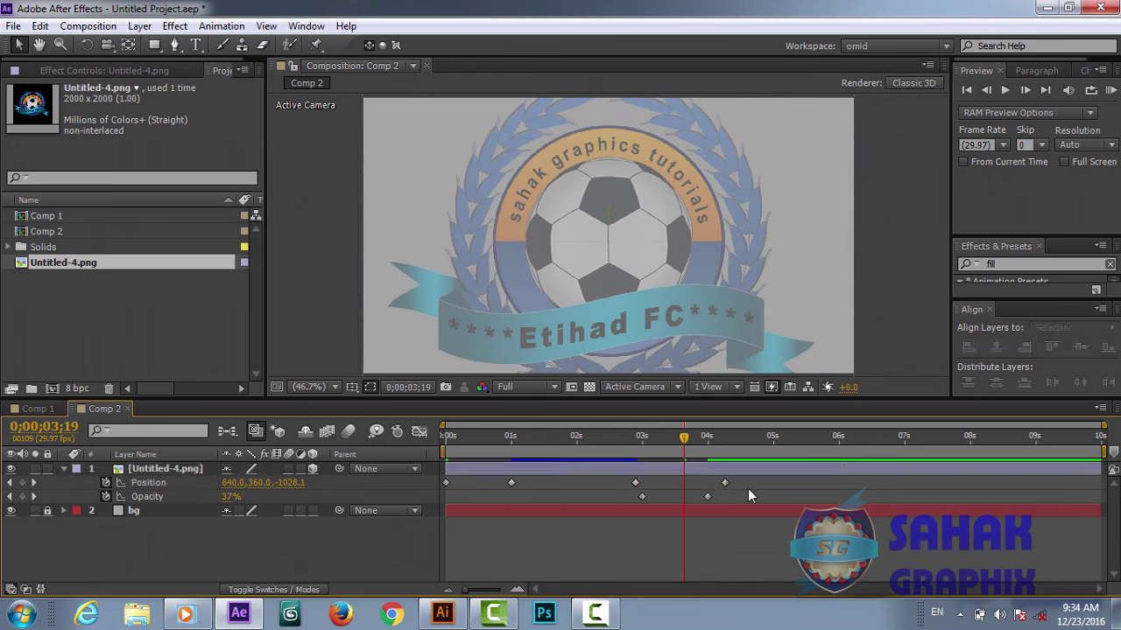
drag(685, 445, 718, 483)
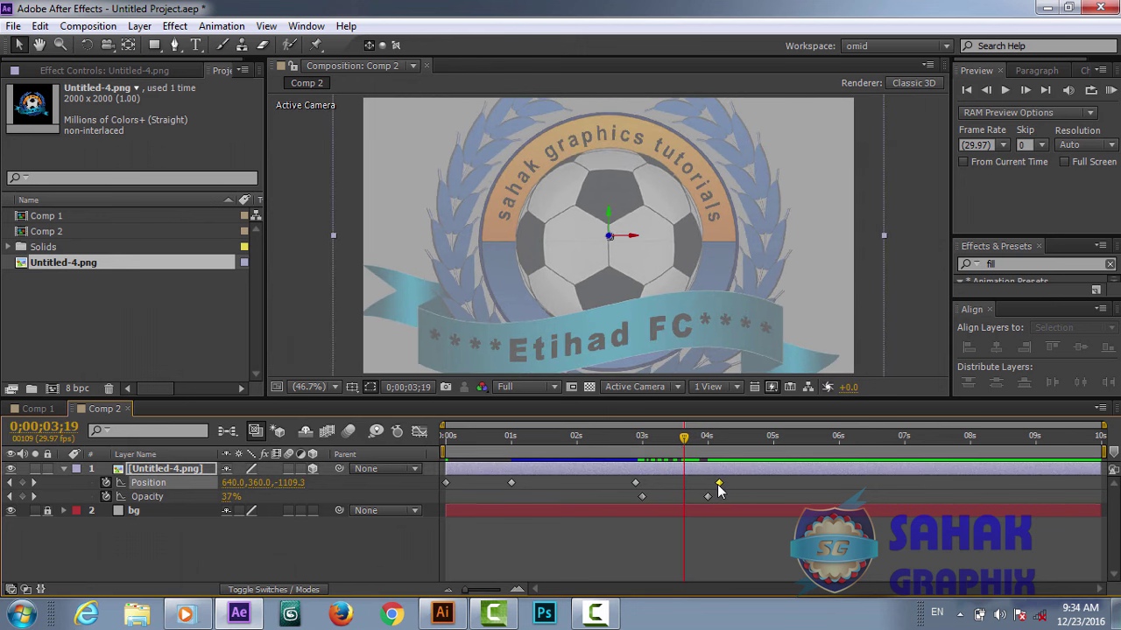
drag(635, 482, 614, 482)
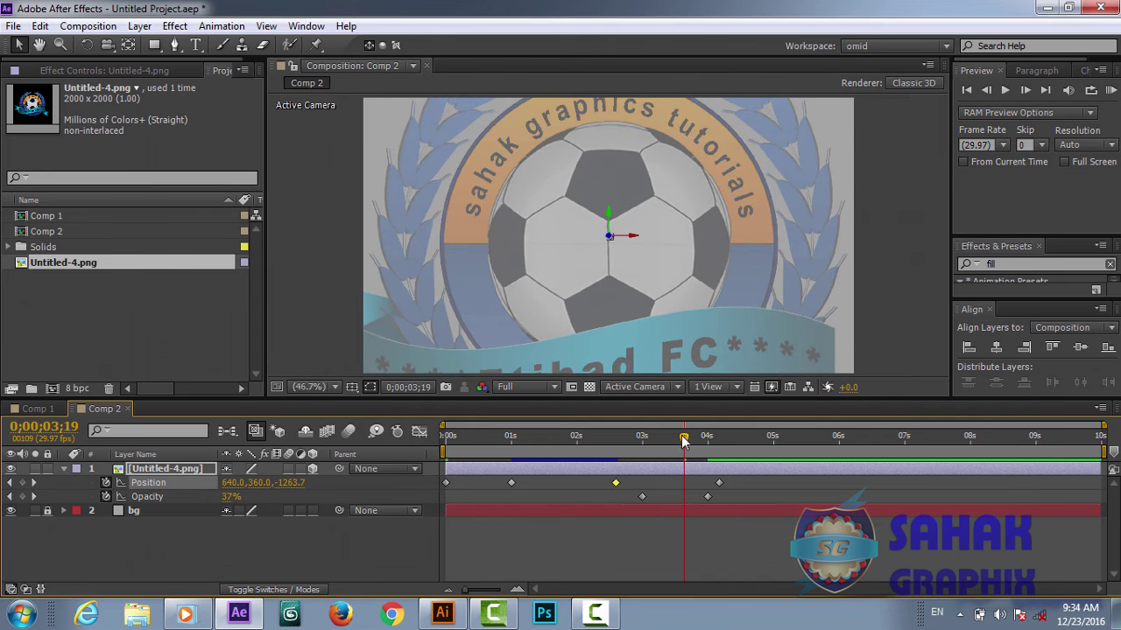
mouse_move(683, 465)
mouse_down()
mouse_move(645, 464)
mouse_move(689, 471)
mouse_move(692, 496)
mouse_up()
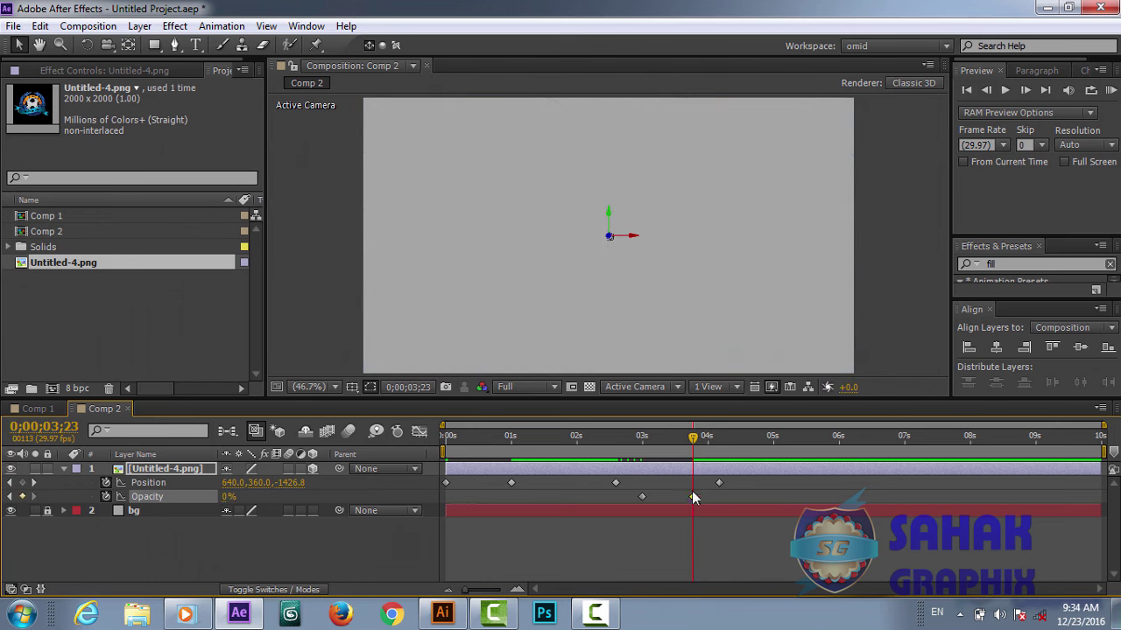
mouse_move(693, 443)
mouse_down()
mouse_move(644, 456)
mouse_move(682, 458)
mouse_up()
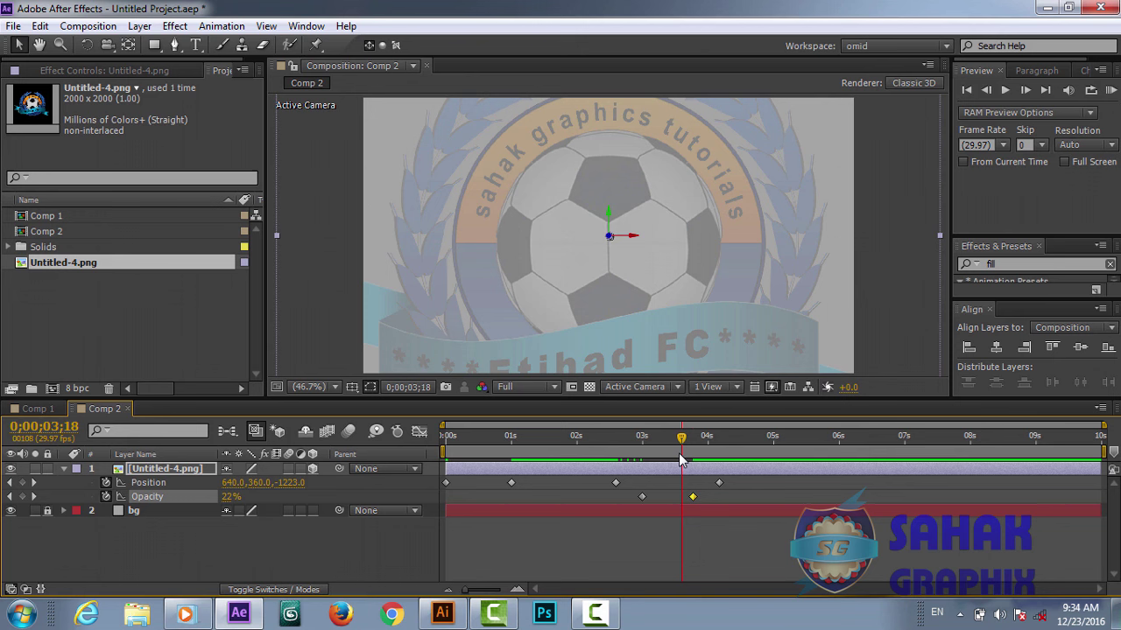
drag(720, 483, 715, 484)
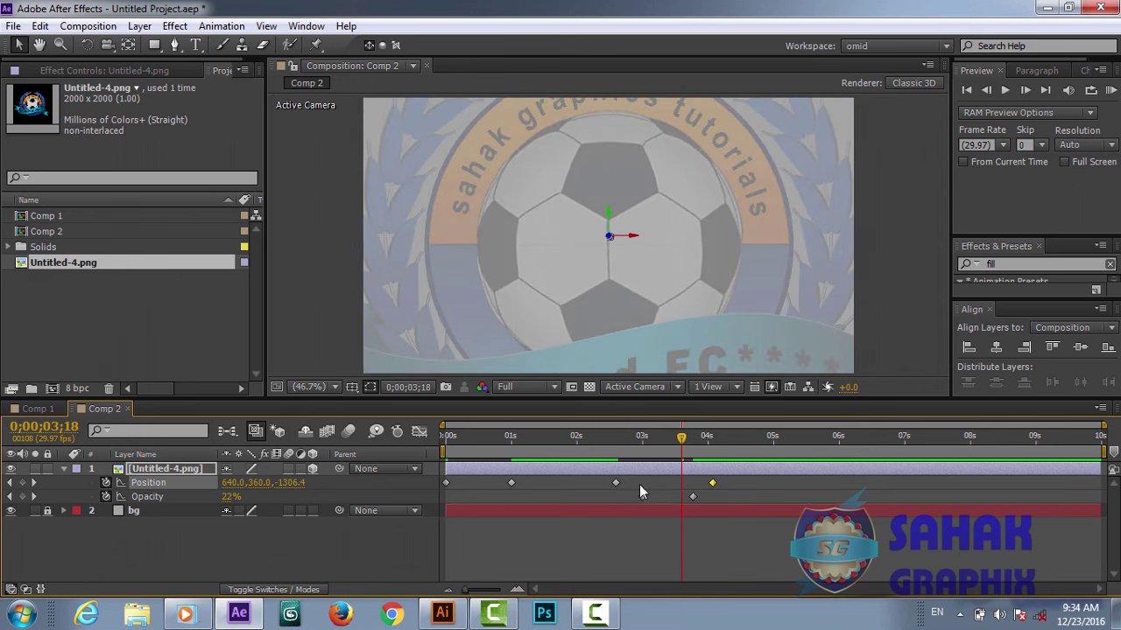
drag(617, 482, 637, 483)
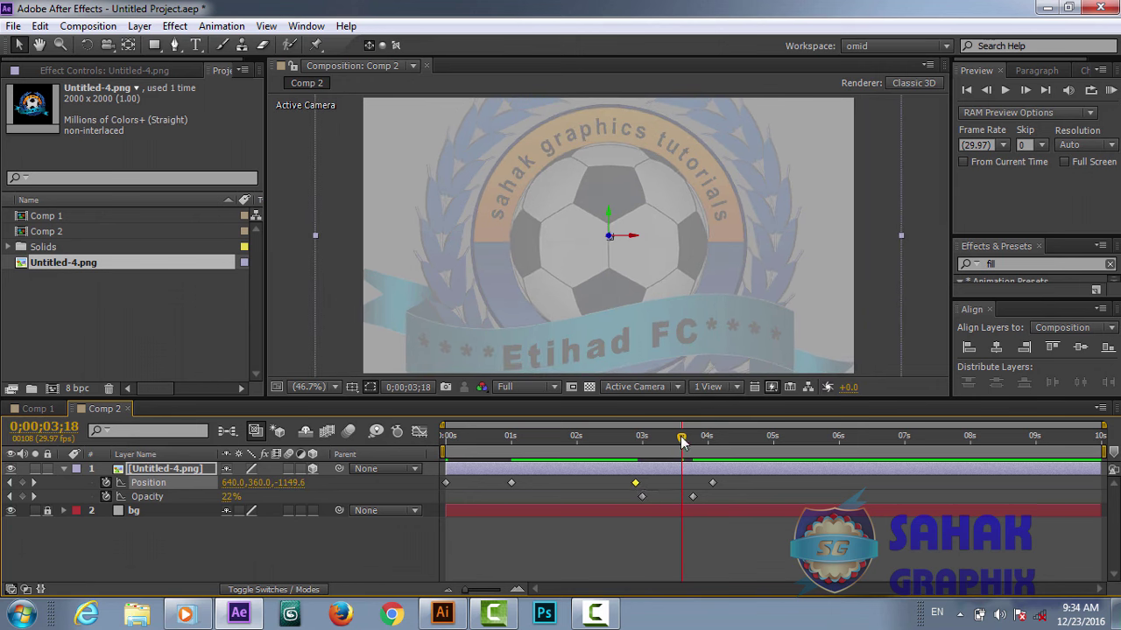
End Comp 2's work area at 0;00;04;10, where the logo is gone
mouse_move(682, 437)
mouse_down()
mouse_move(659, 442)
mouse_move(702, 451)
mouse_up()
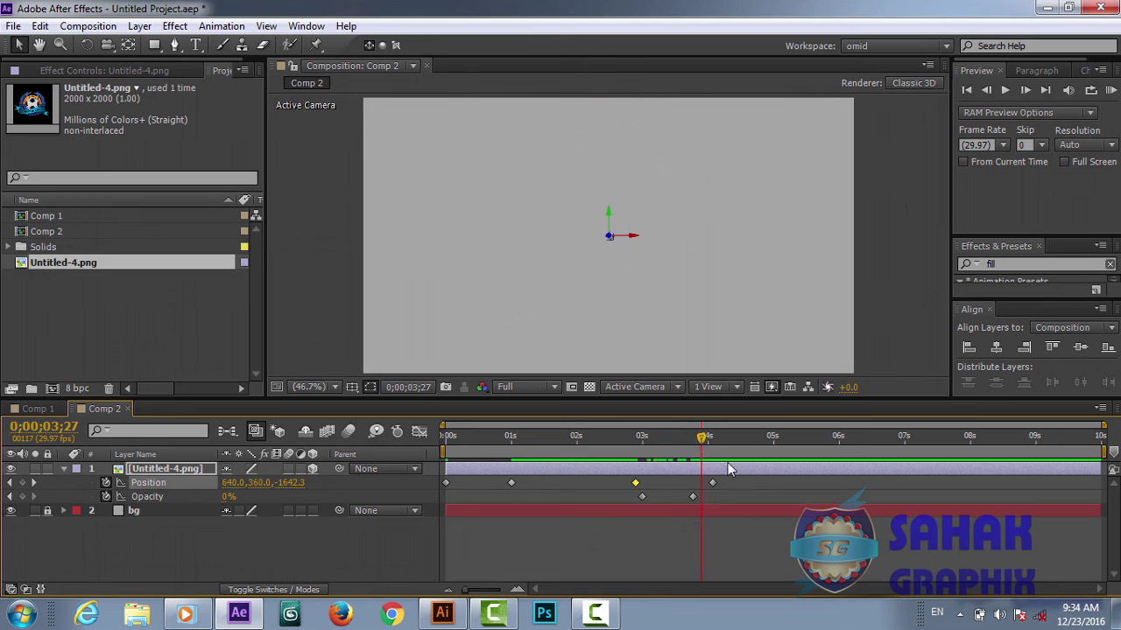
drag(700, 441, 736, 450)
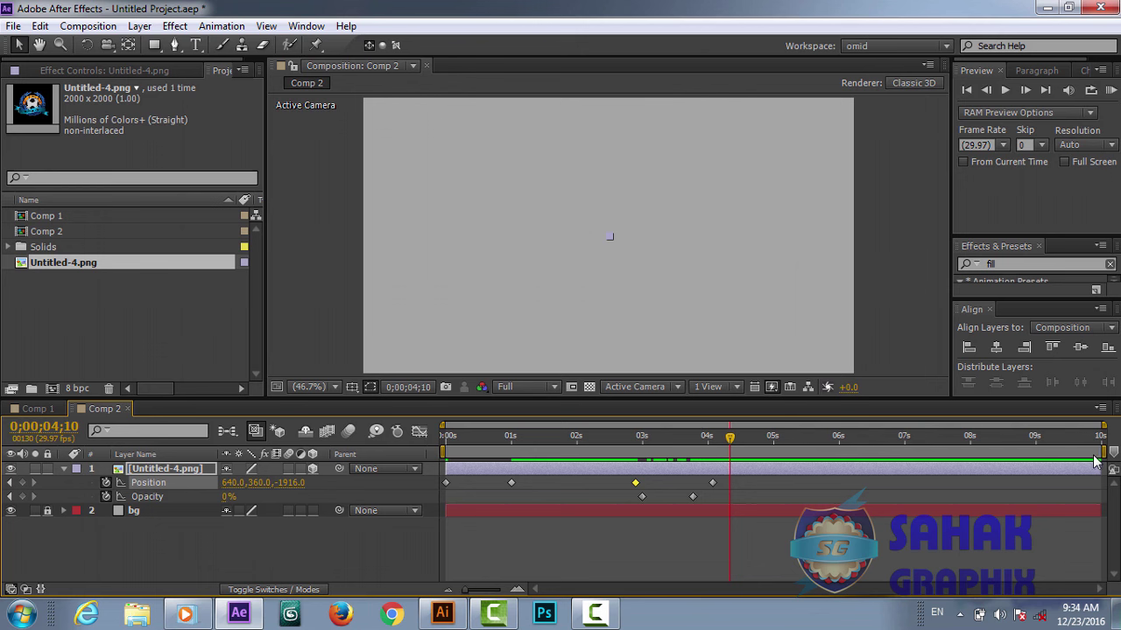
drag(1103, 450, 733, 499)
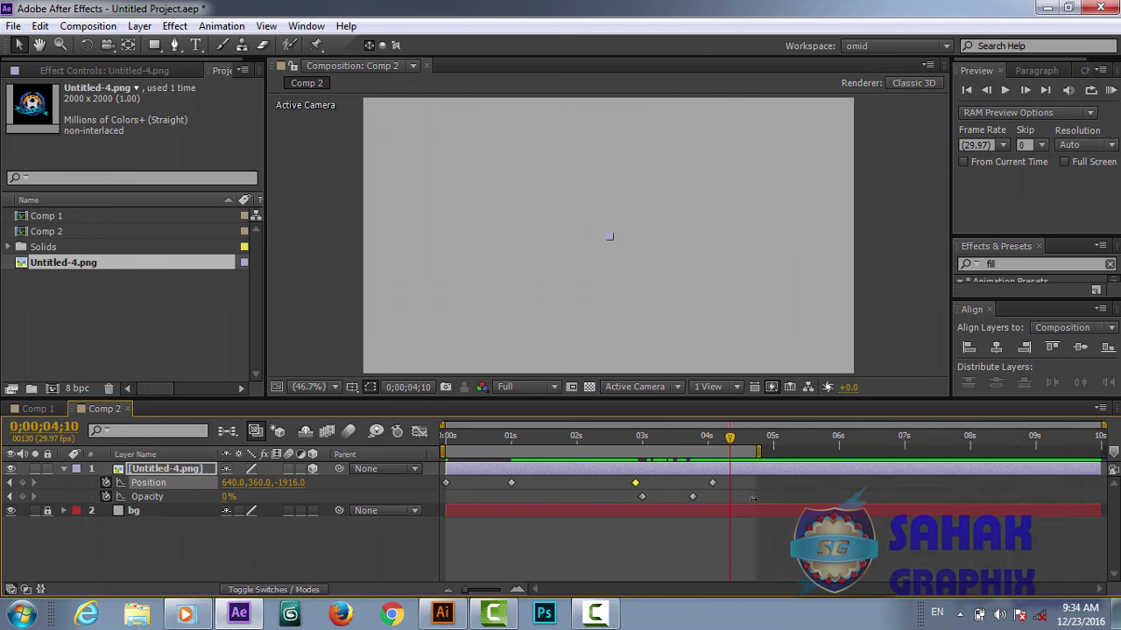
Preview the logo animation twice, then select the two fly-in Position keyframes at 0 s and 1 s
click(1110, 91)
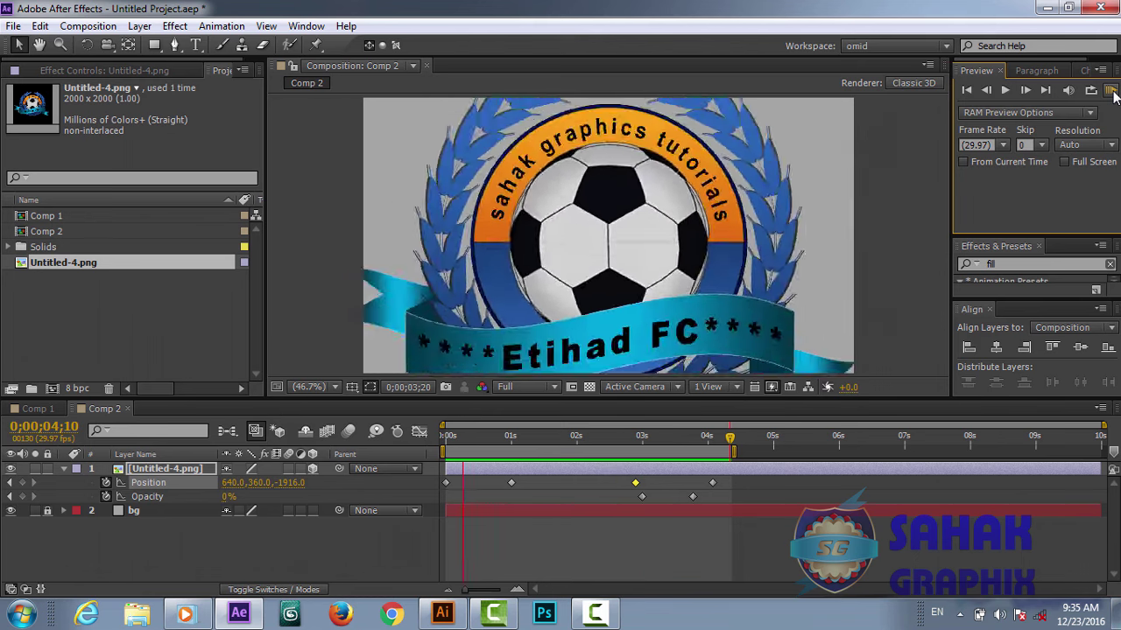
click(1112, 91)
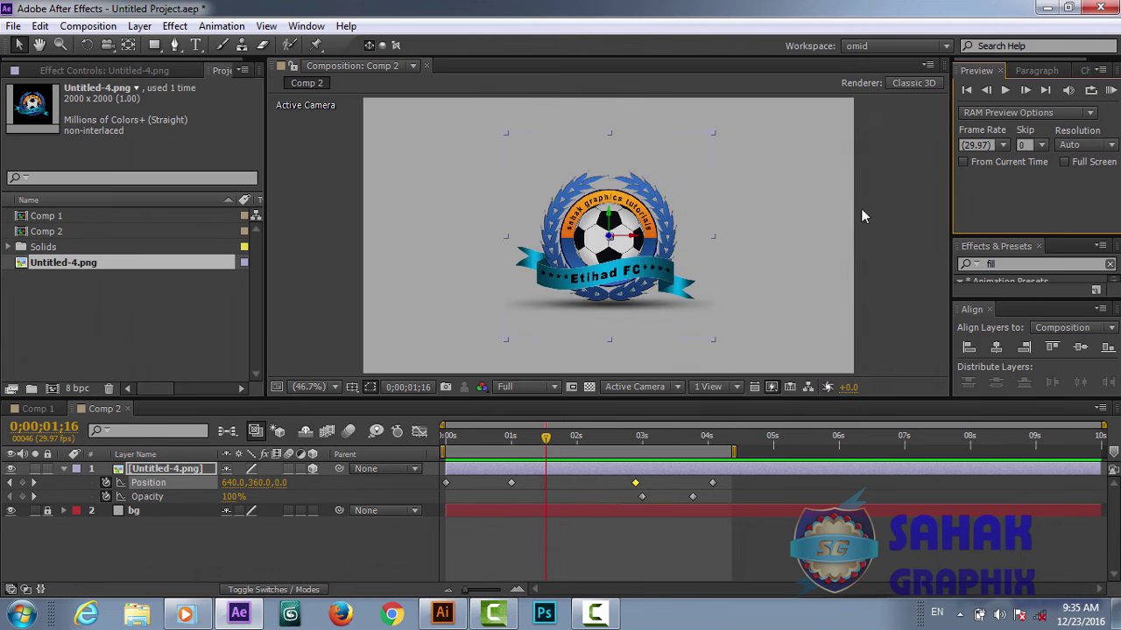
mouse_move(547, 443)
mouse_down()
mouse_move(494, 440)
mouse_move(660, 468)
mouse_move(440, 468)
mouse_up()
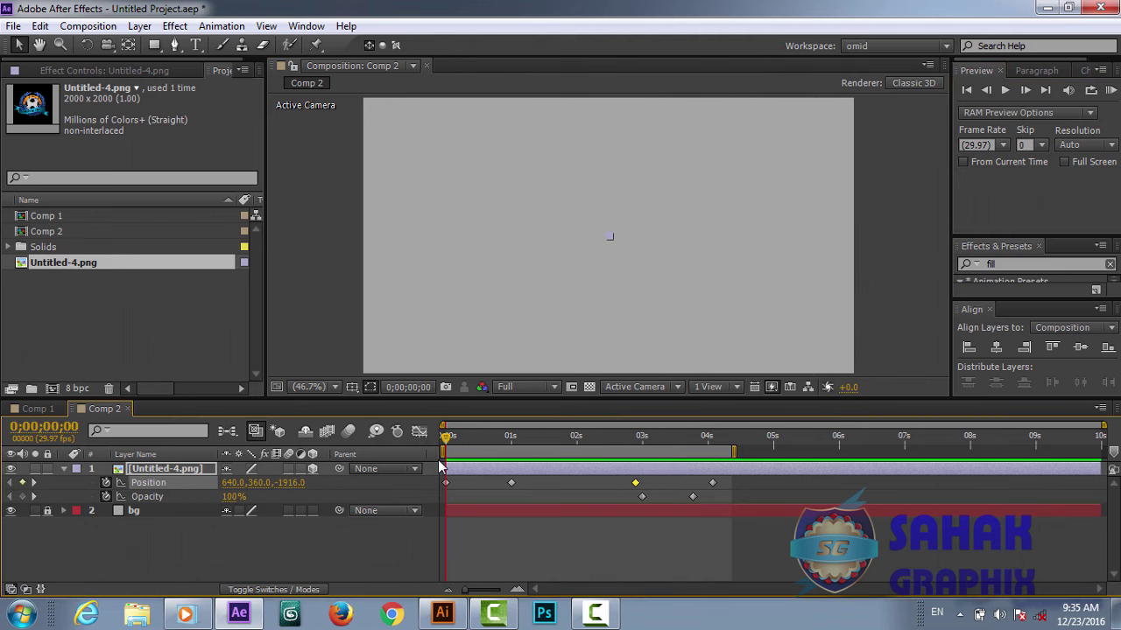
key(space)
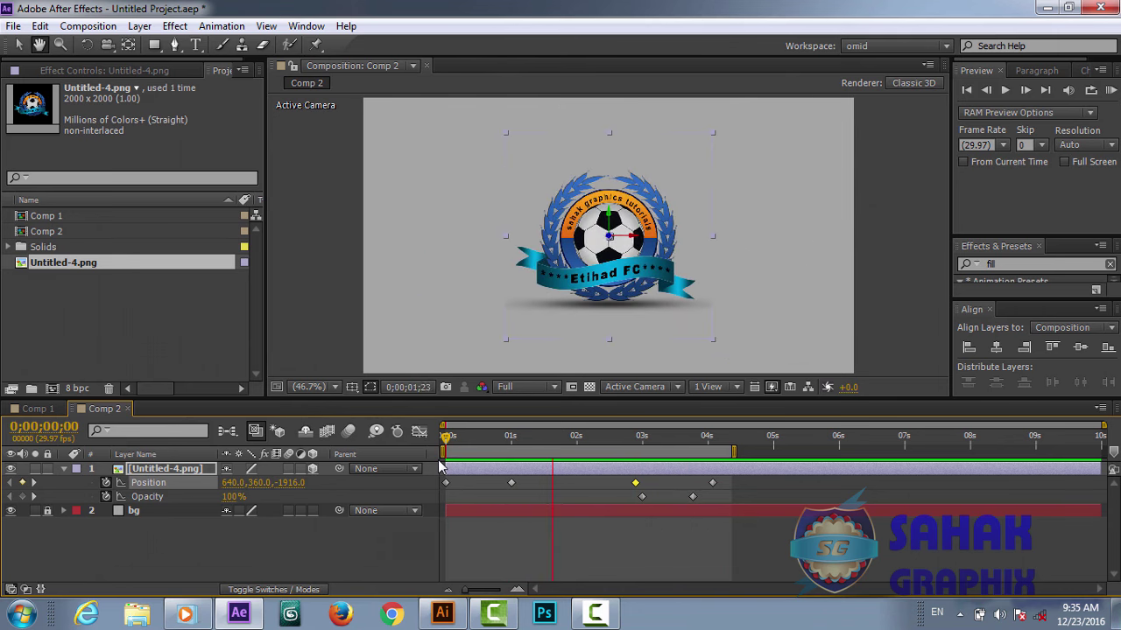
key(space)
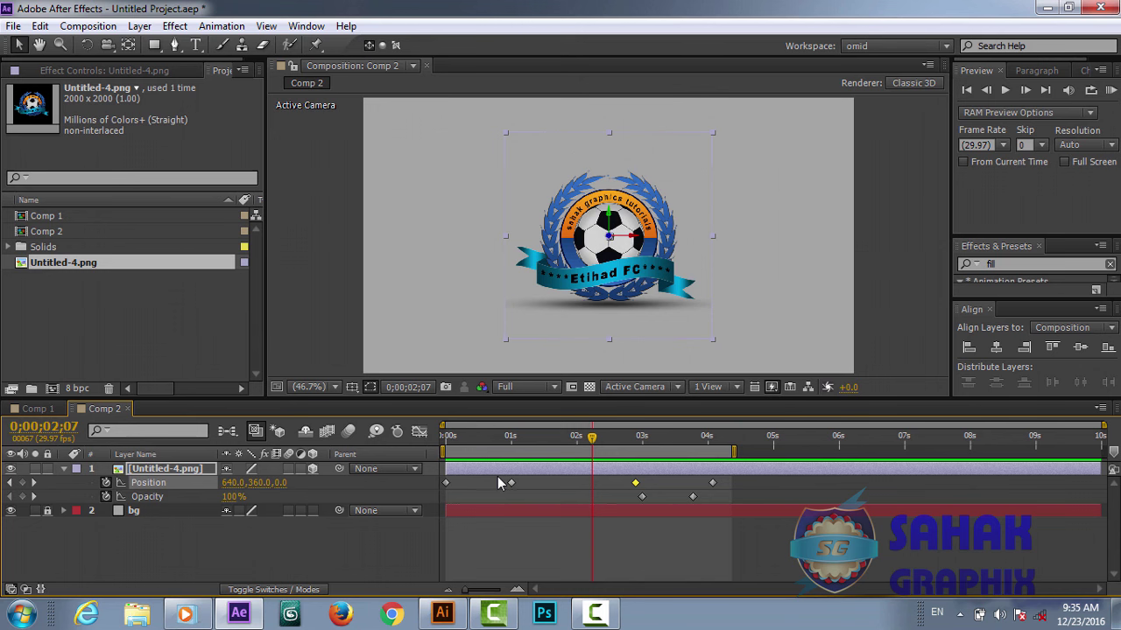
drag(522, 480, 443, 493)
Apply Easy Ease to the two fly-in Position keyframes
right_click(447, 488)
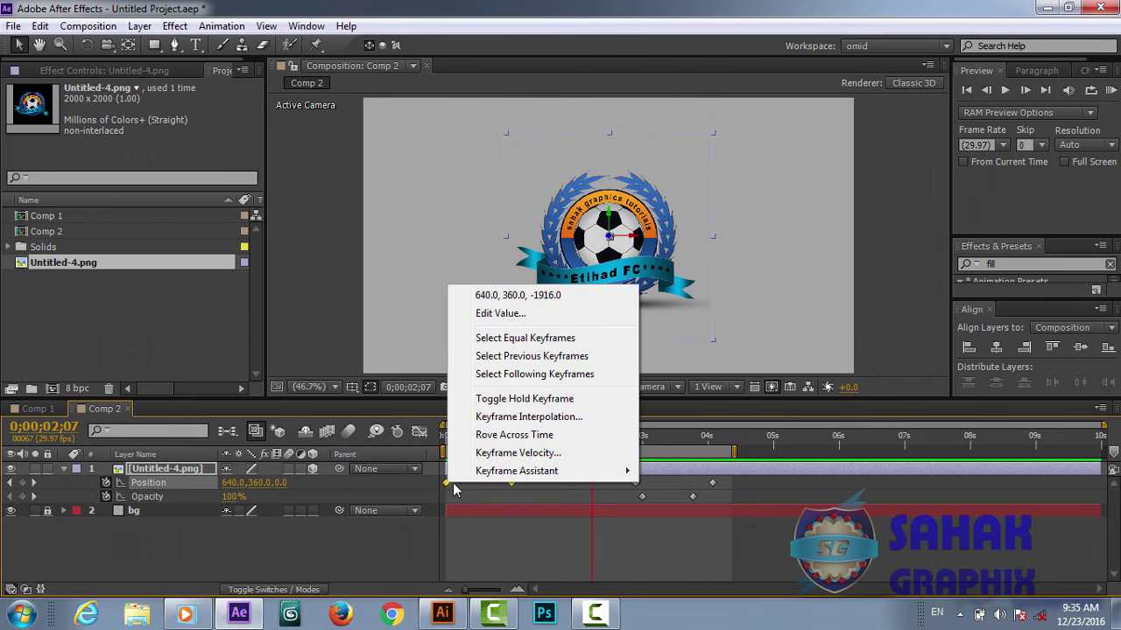
mouse_move(509, 473)
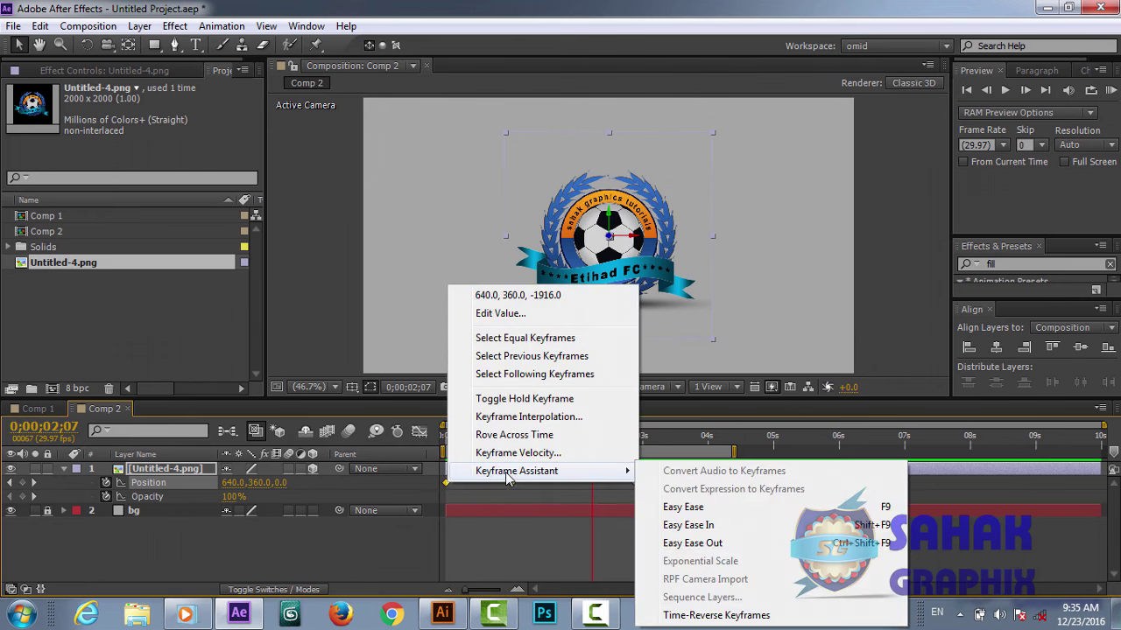
click(683, 508)
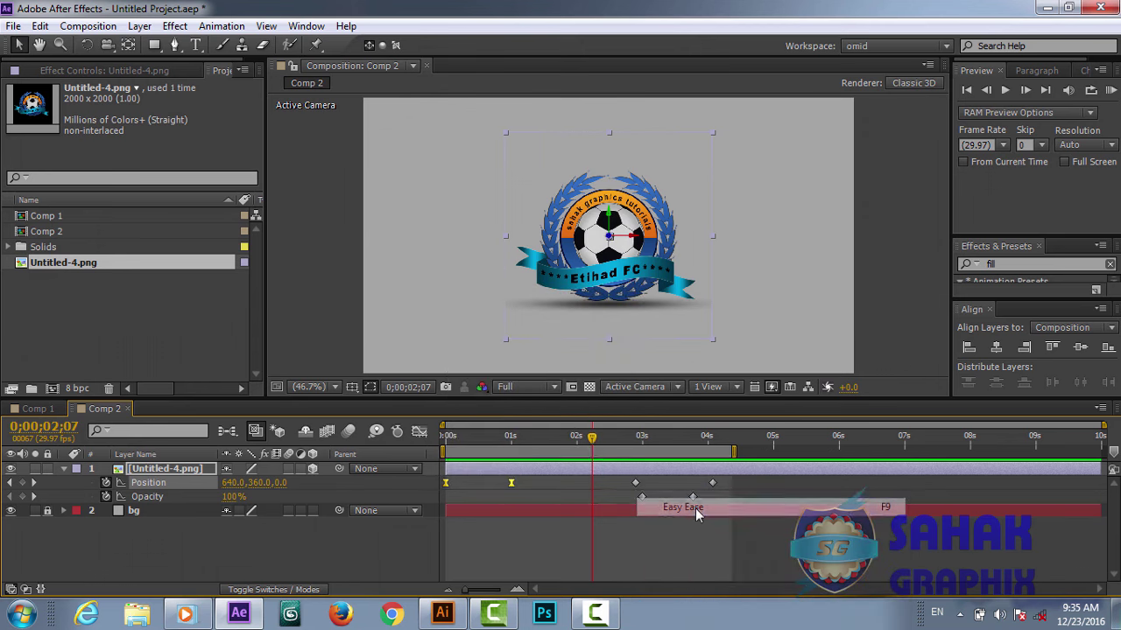
In the Graph Editor, stretch the 1 s keyframe's influence to 73.43% so the logo lands smoothly
click(420, 432)
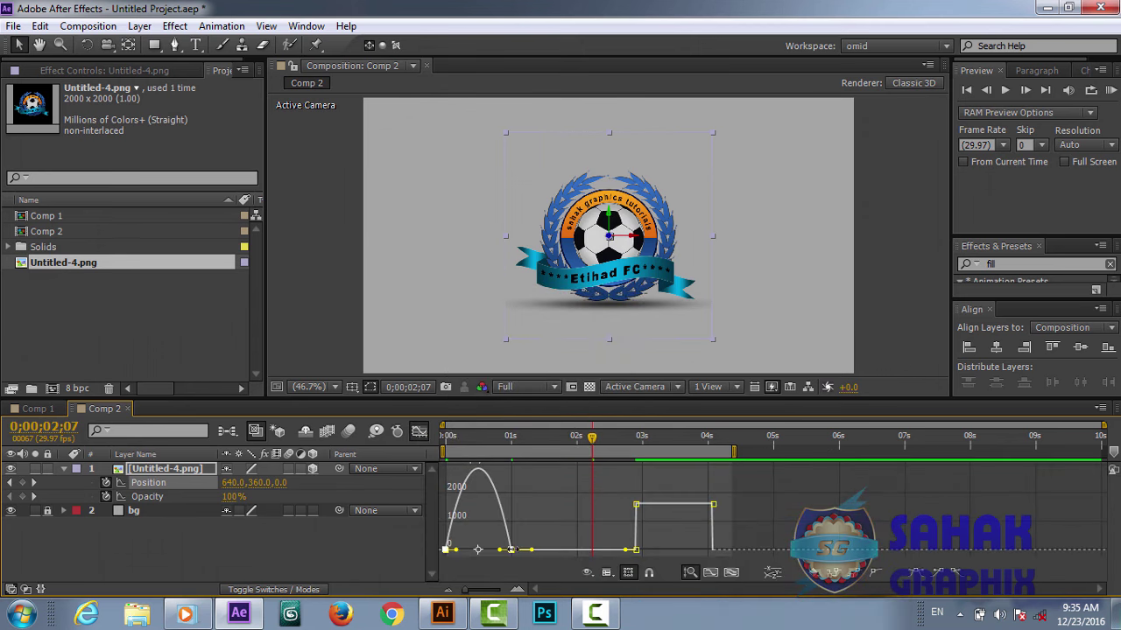
click(531, 530)
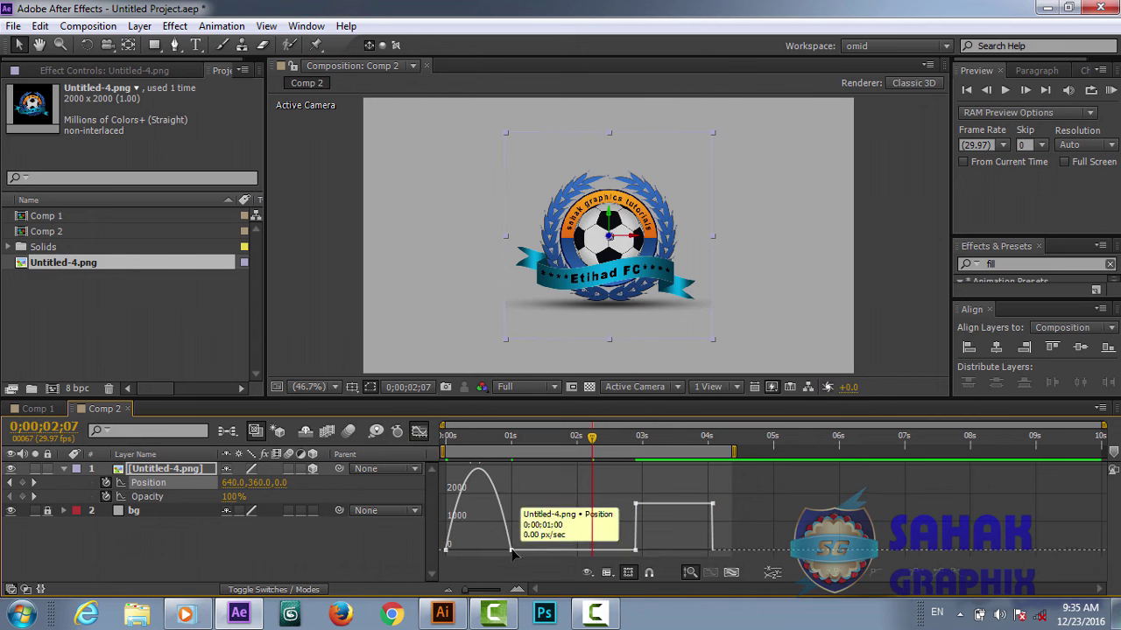
click(512, 550)
drag(500, 552, 456, 561)
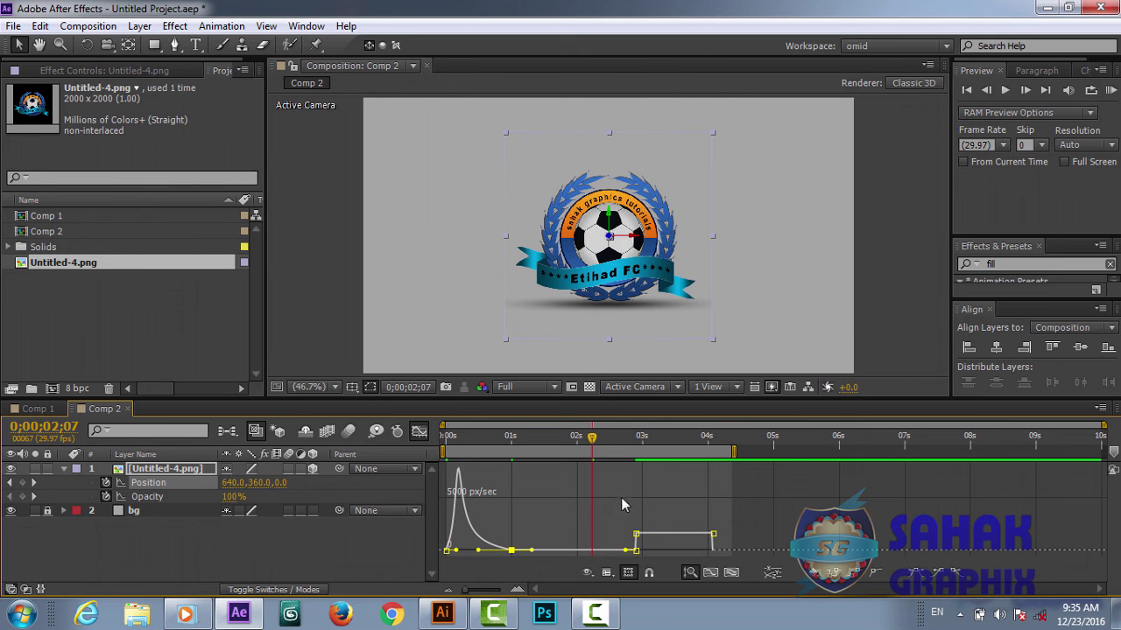
click(420, 433)
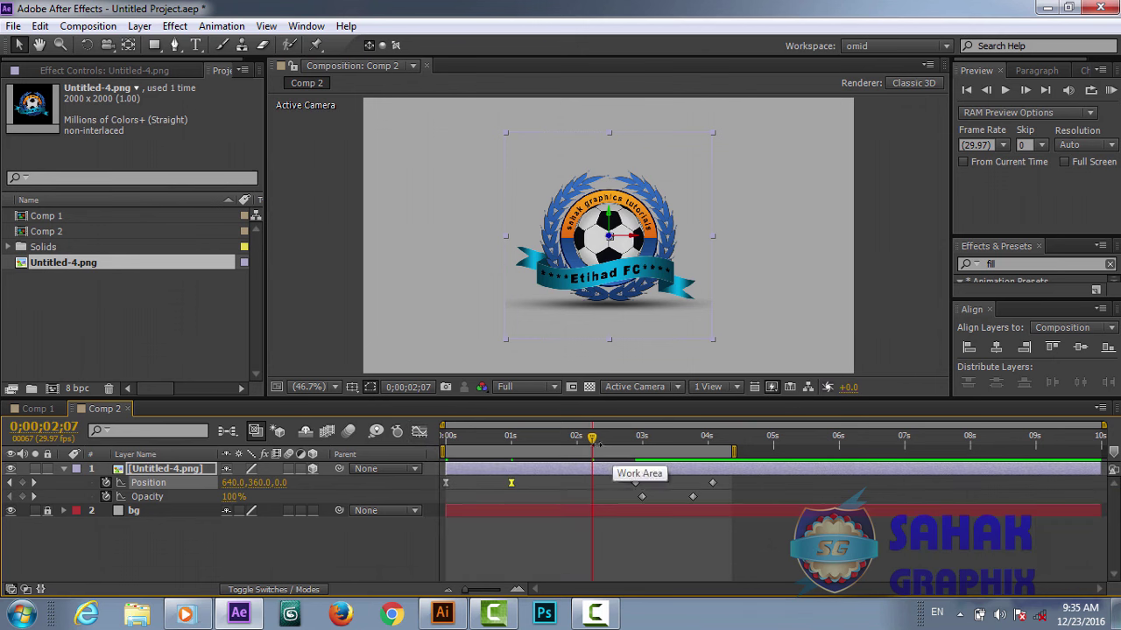
drag(593, 438, 424, 444)
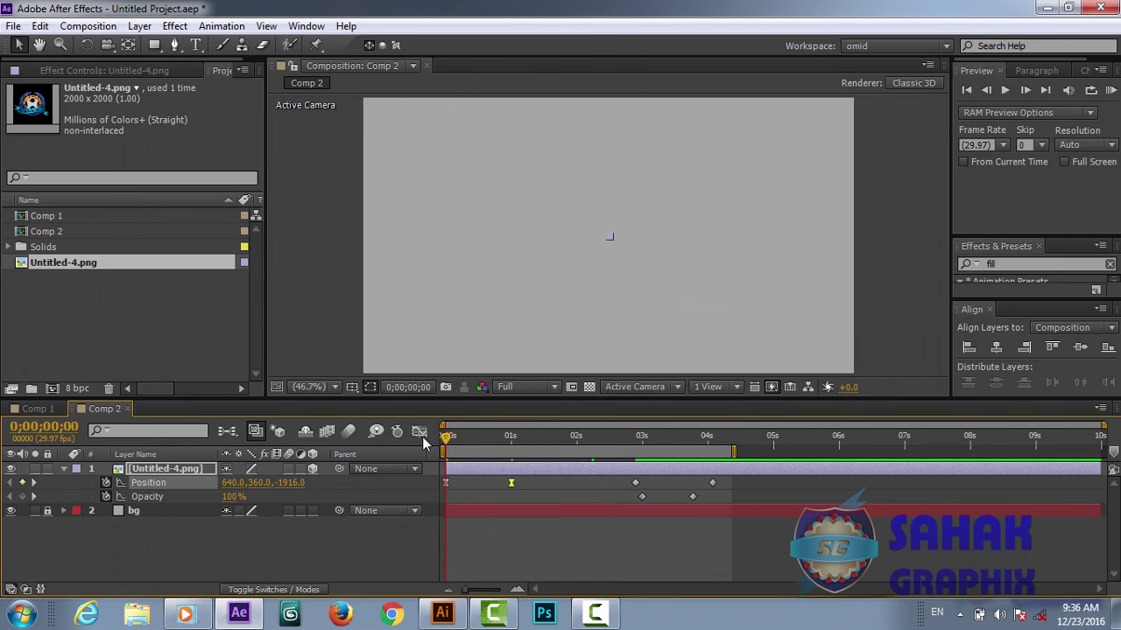
key(space)
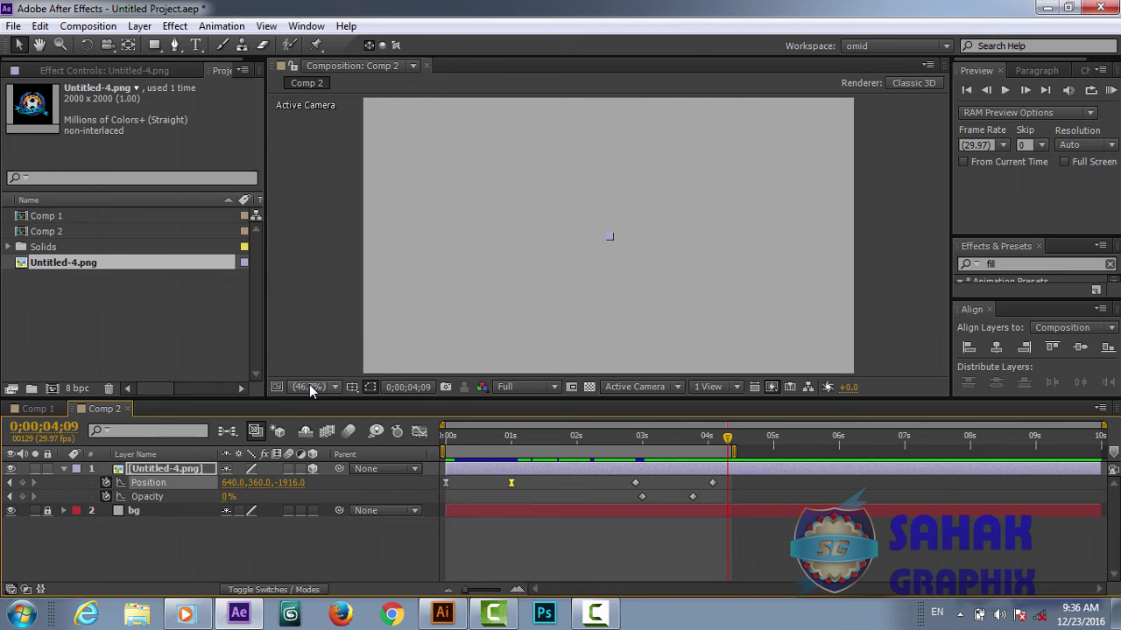
Minimize After Effects, turn on Show desktop icons, and open lower third sub.mov
click(1047, 13)
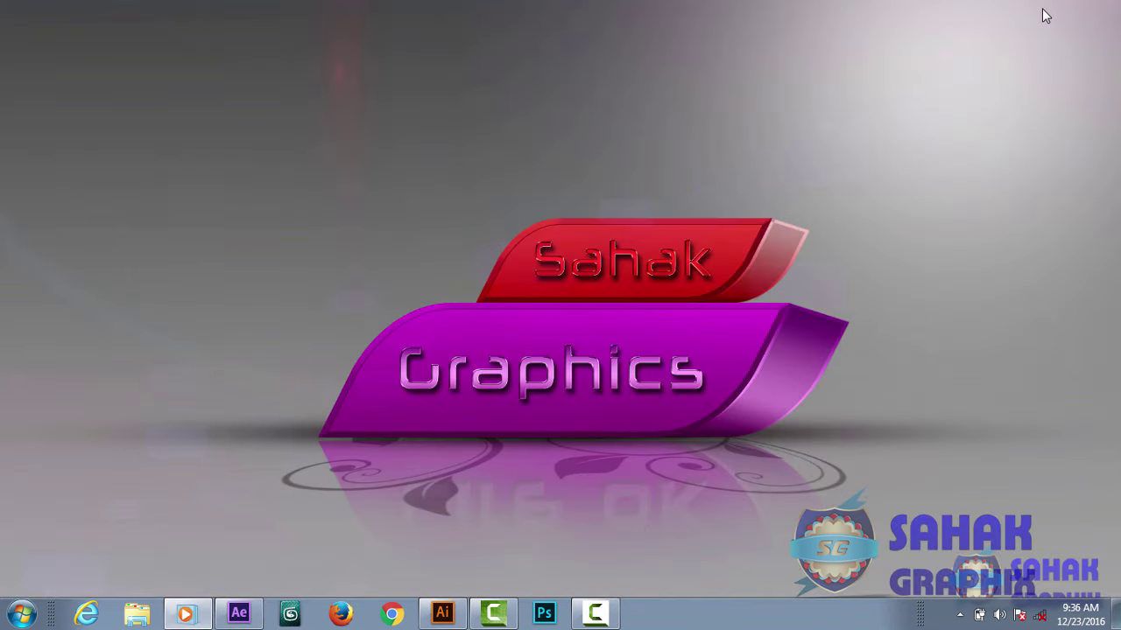
right_click(306, 310)
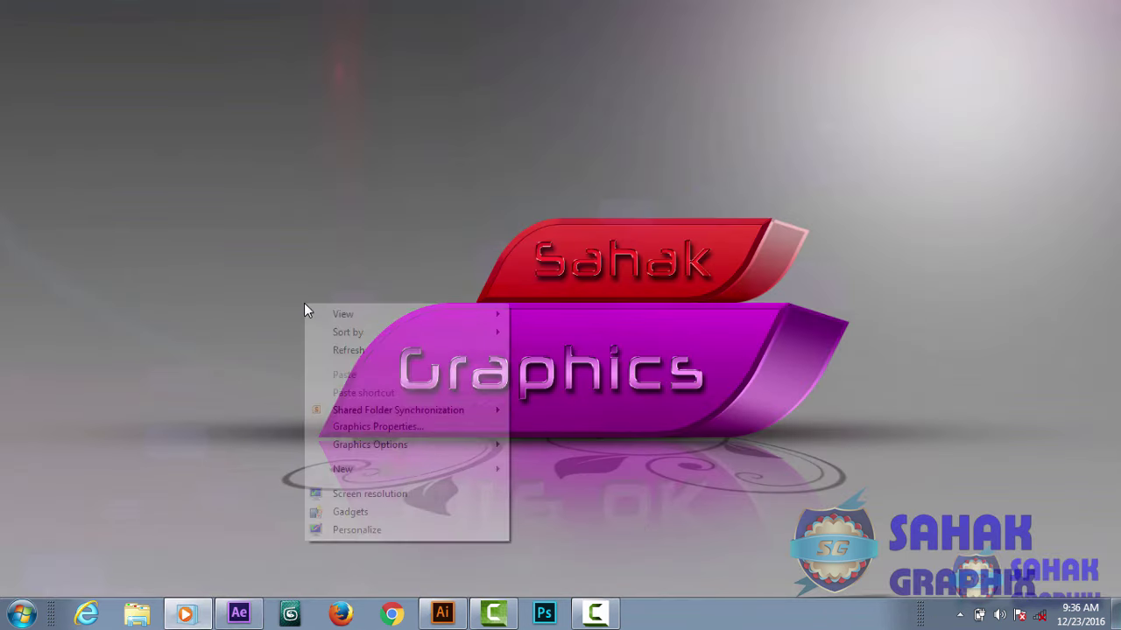
mouse_move(363, 319)
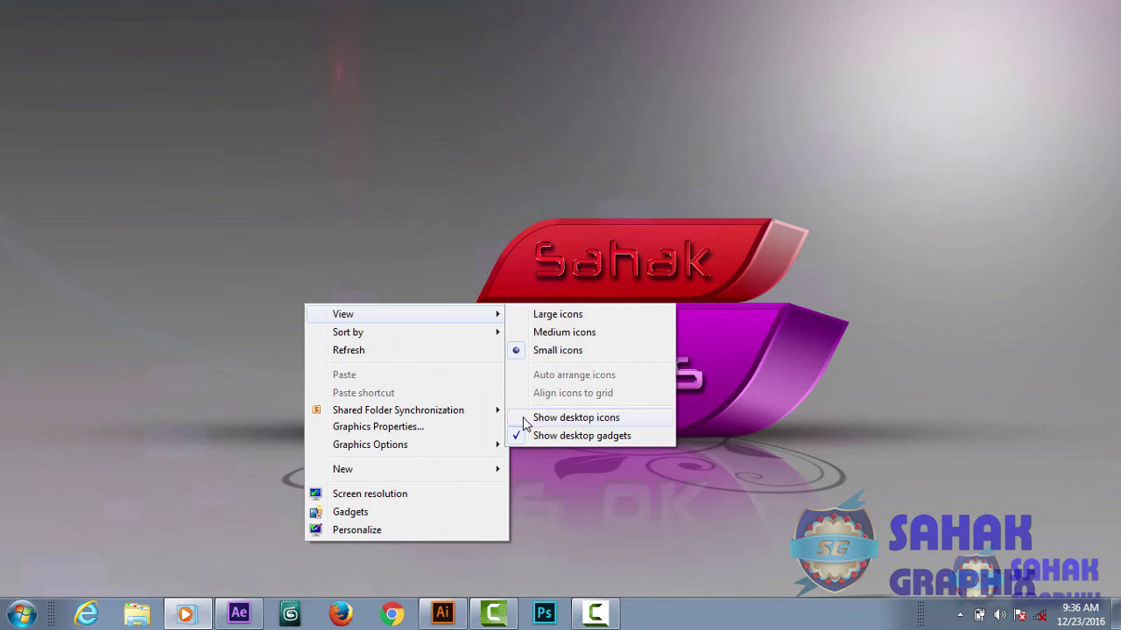
click(524, 419)
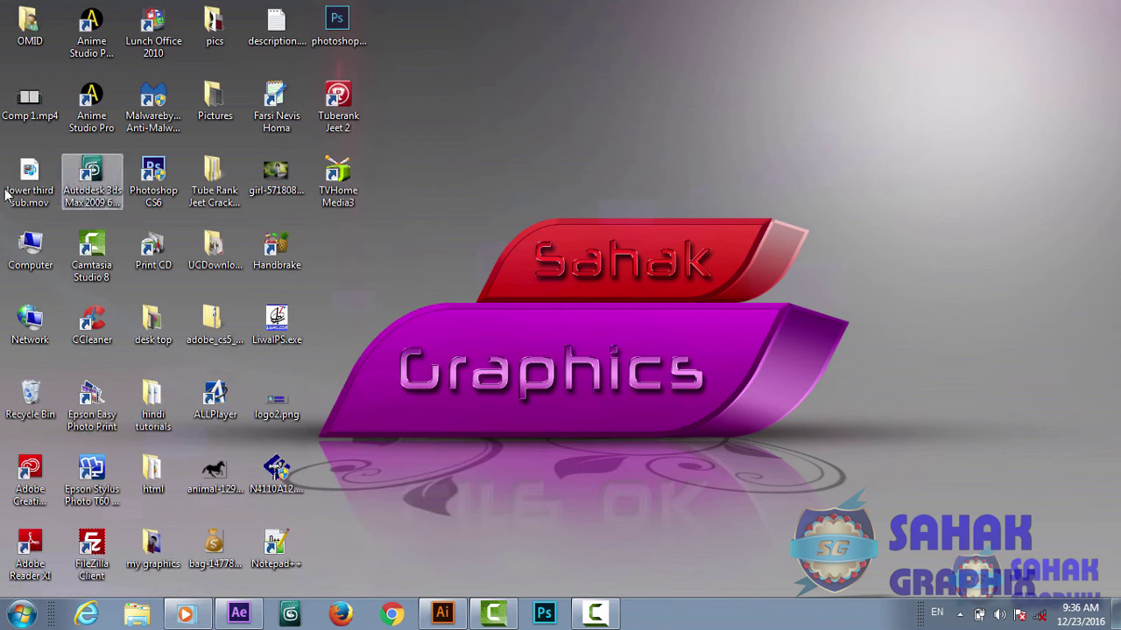
double_click(31, 180)
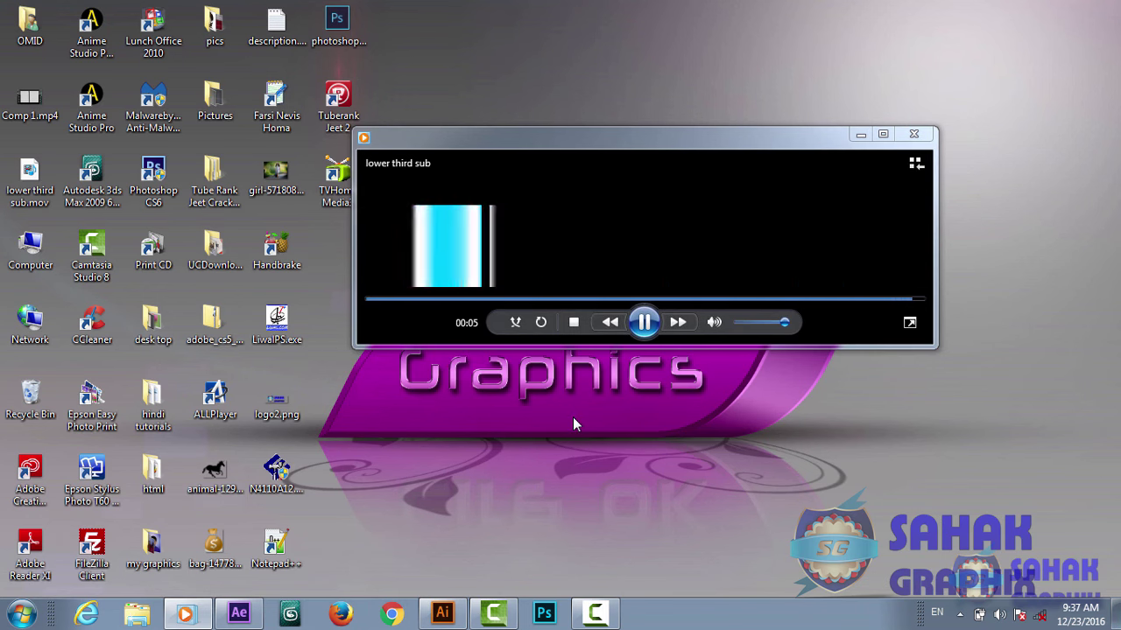
Replay lower third sub.mov, then bring up the Camtasia Recorder panel
click(647, 324)
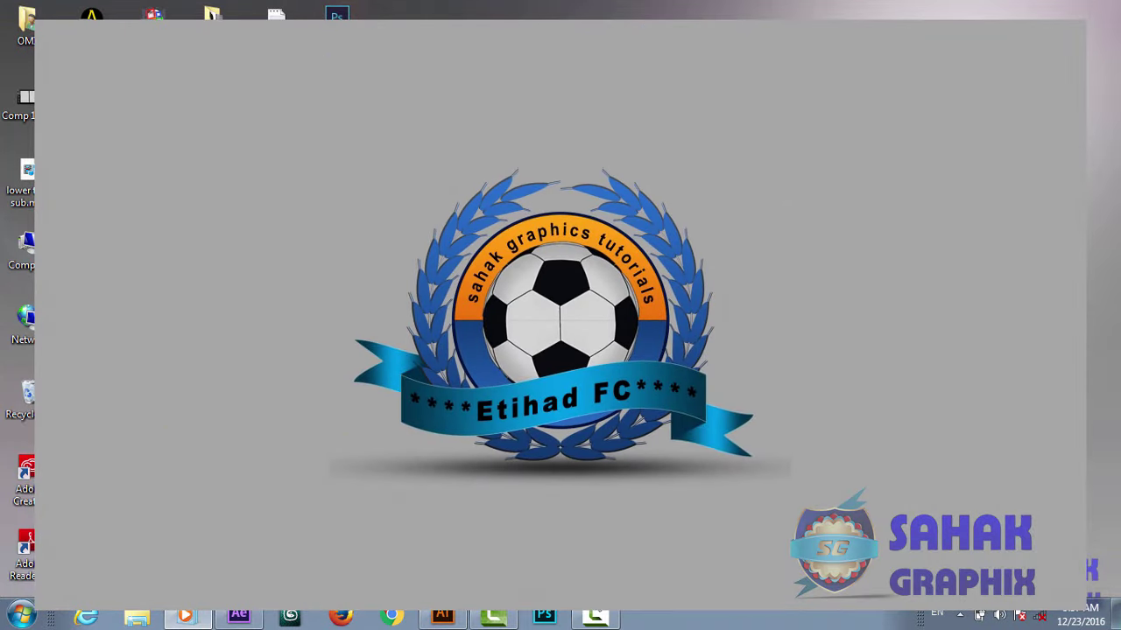
click(595, 618)
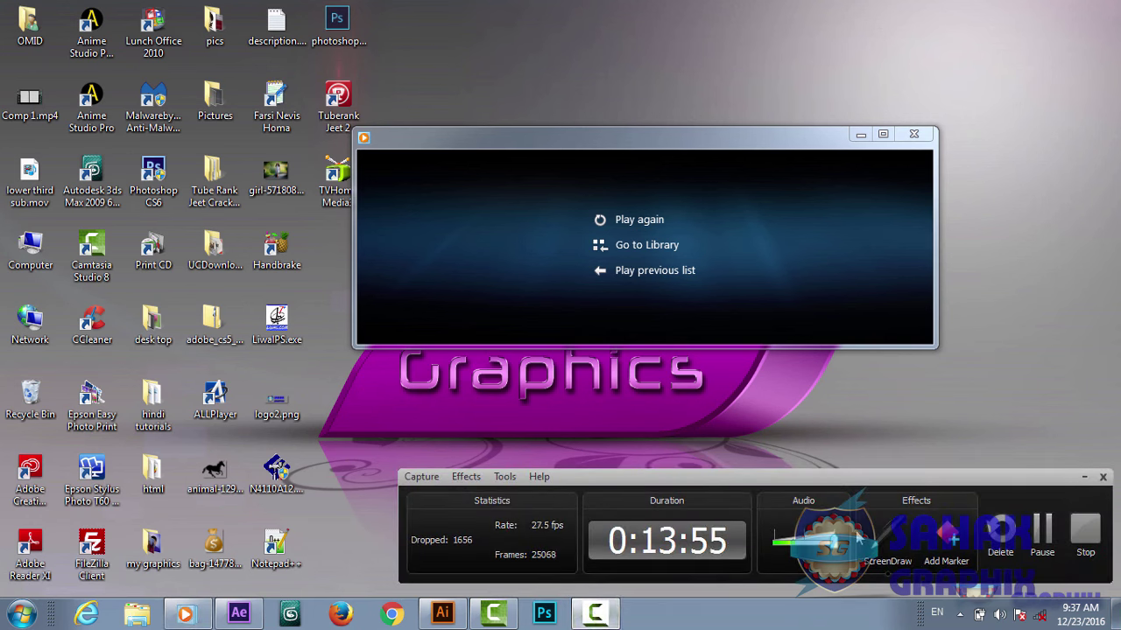